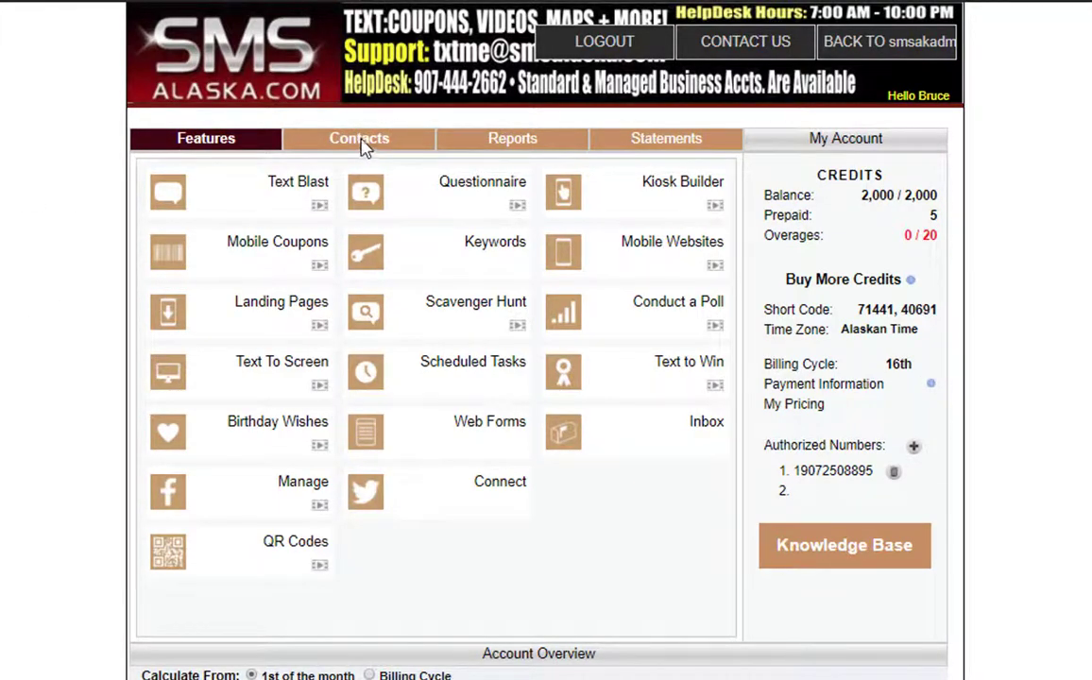
Step: Review the account's custom keywords and its contact lists, returning to the features overview
{"action": "left_click", "coordinate": [507, 255]}
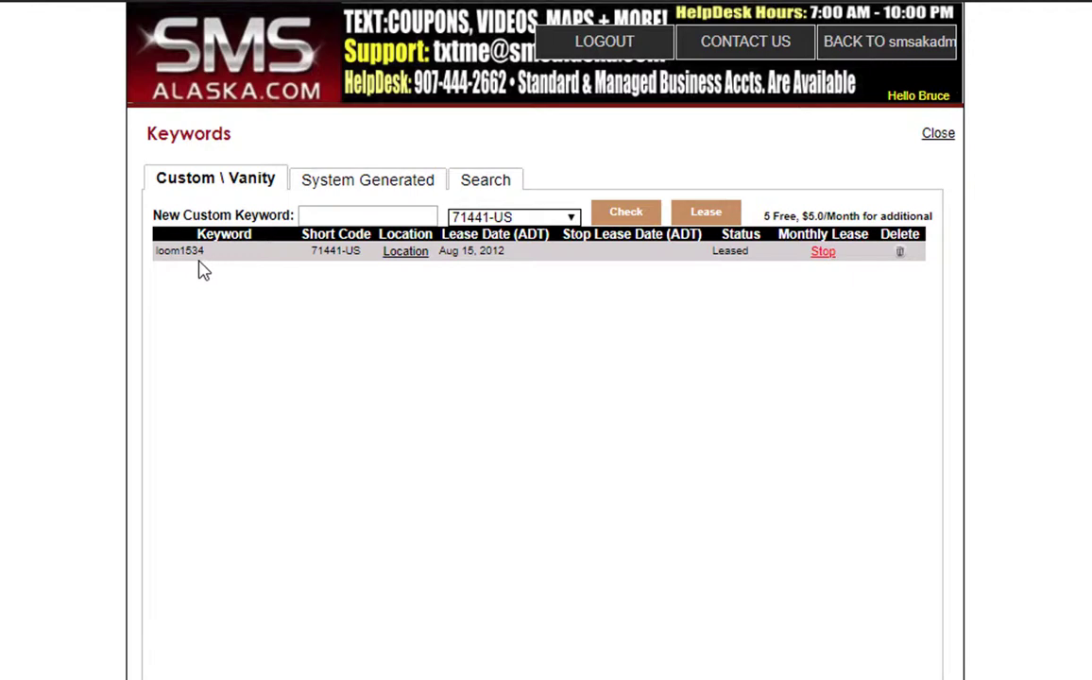
{"action": "left_click", "coordinate": [940, 137]}
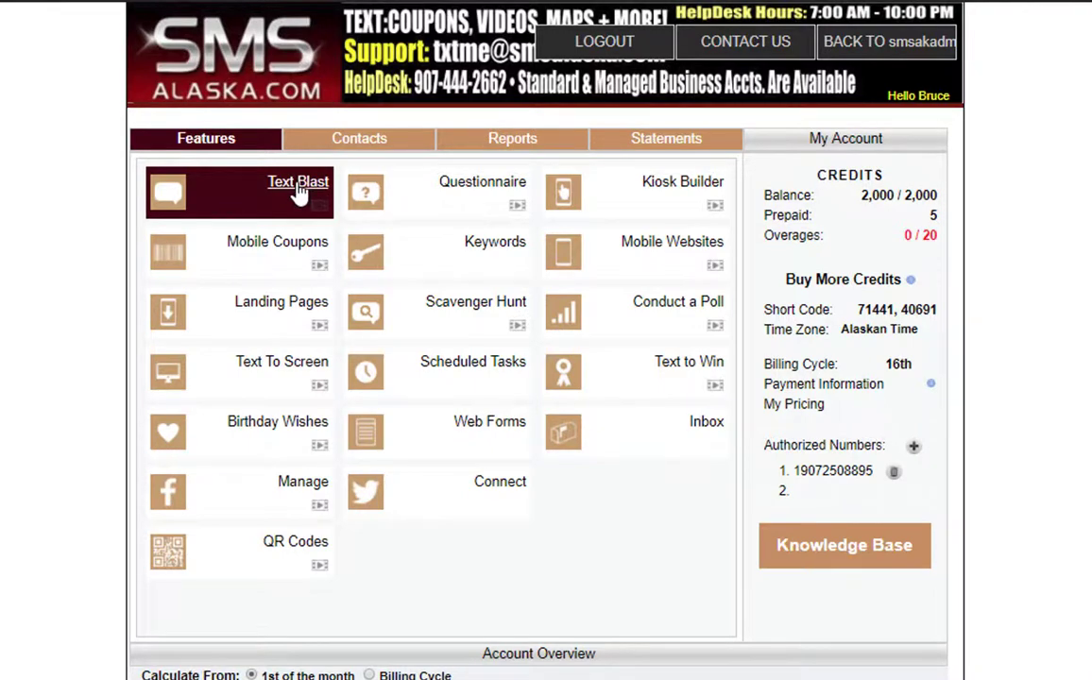
{"action": "left_click", "coordinate": [360, 147]}
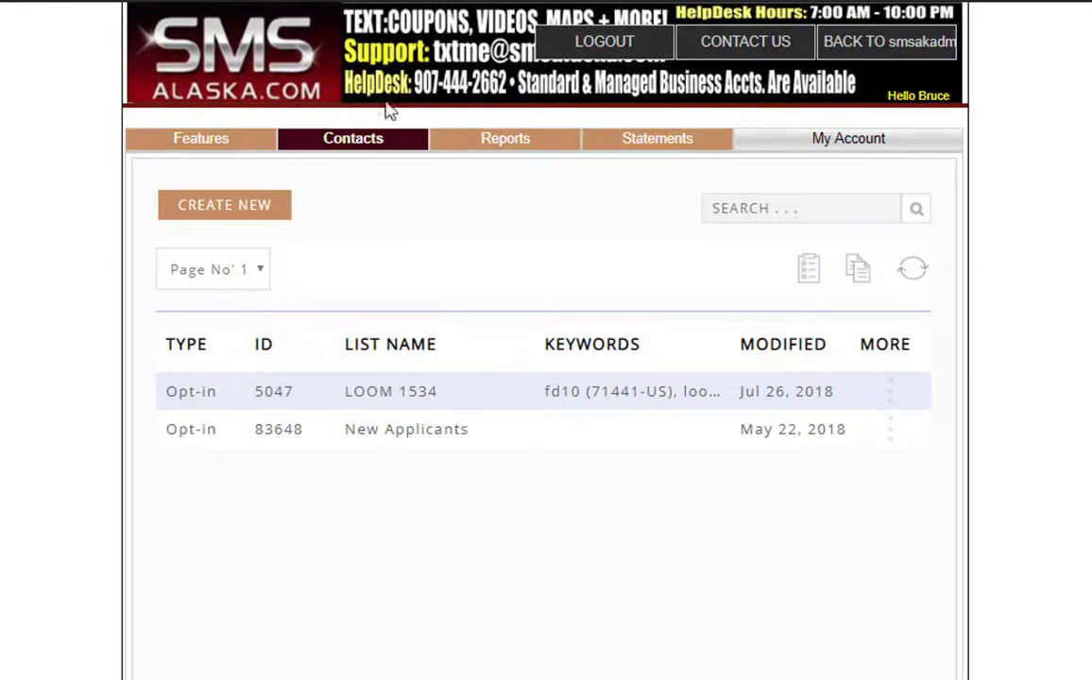
{"action": "left_click", "coordinate": [202, 139]}
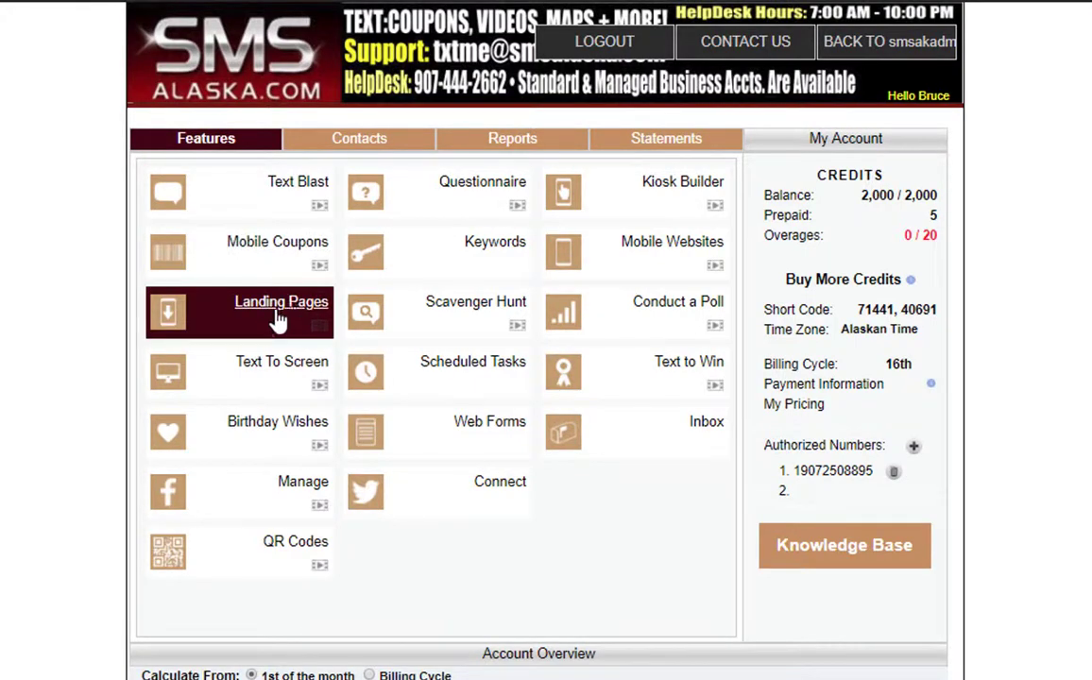
Step: Open the Text Blast feature to start composing a message
{"action": "mouse_move", "coordinate": [374, 374]}
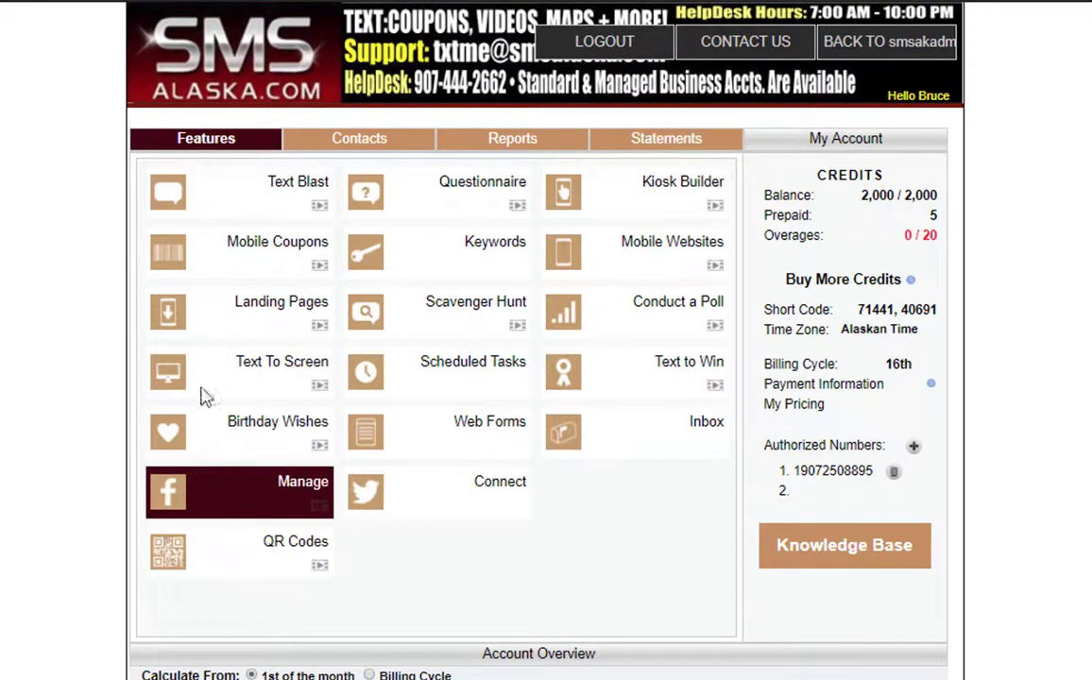
{"action": "left_click", "coordinate": [295, 187]}
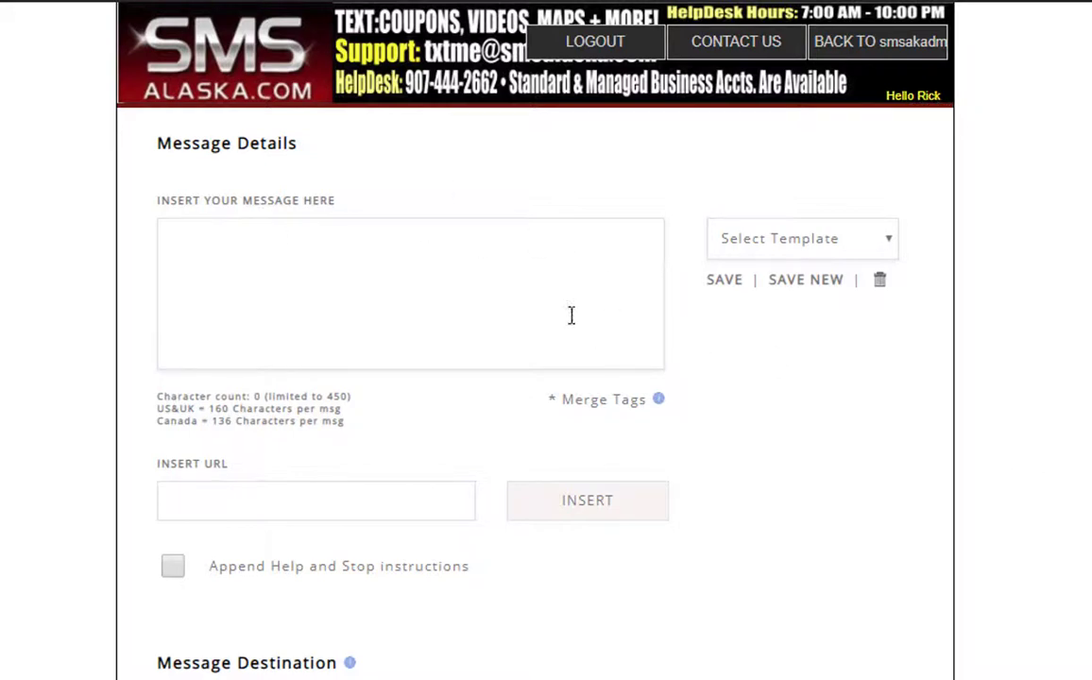
Step: Examine the Message Details and Message Destination sections of the text blast form
{"action": "scroll", "coordinate": [504, 512], "scroll_direction": "down", "scroll_amount": 4}
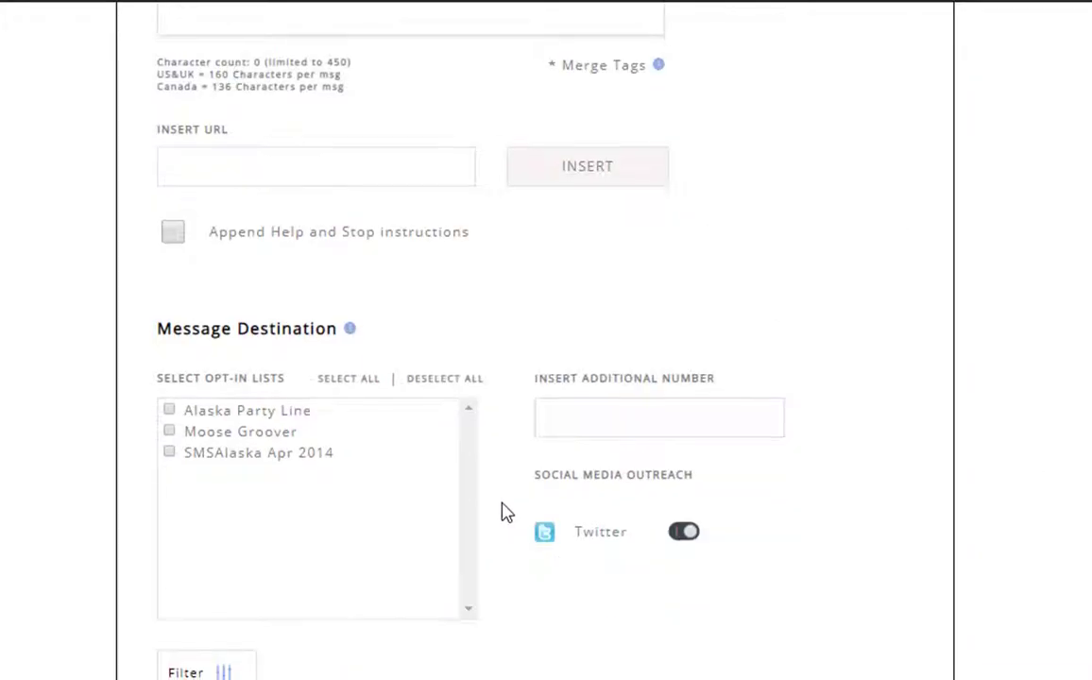
{"action": "scroll", "coordinate": [484, 507], "scroll_direction": "up", "scroll_amount": 4}
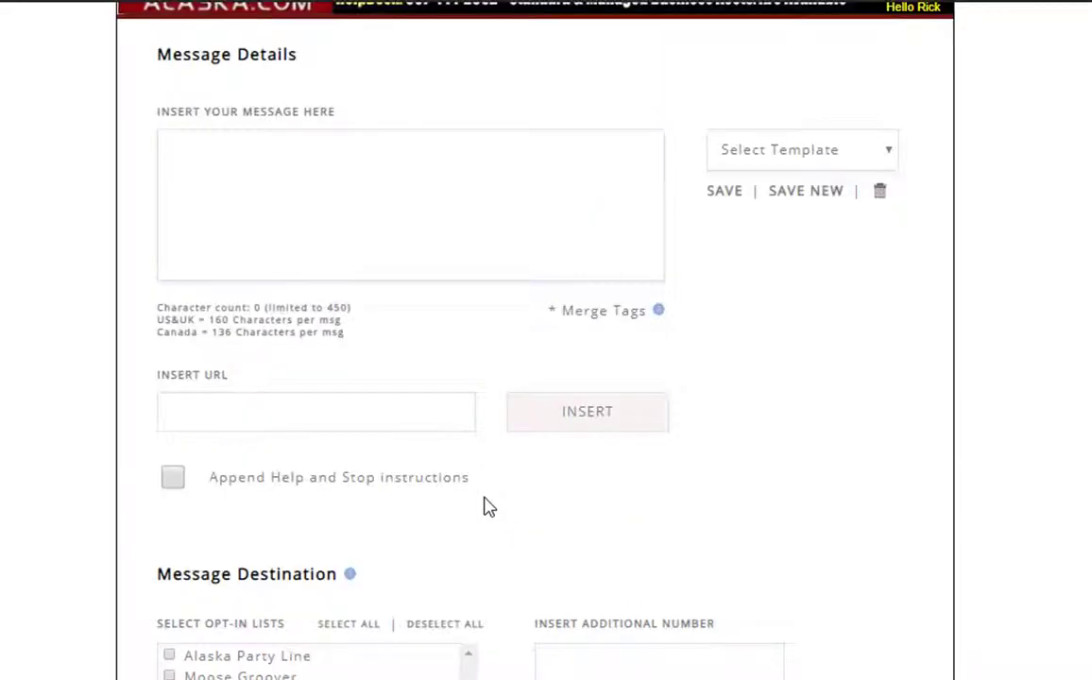
{"action": "scroll", "coordinate": [479, 430], "scroll_direction": "down", "scroll_amount": 4}
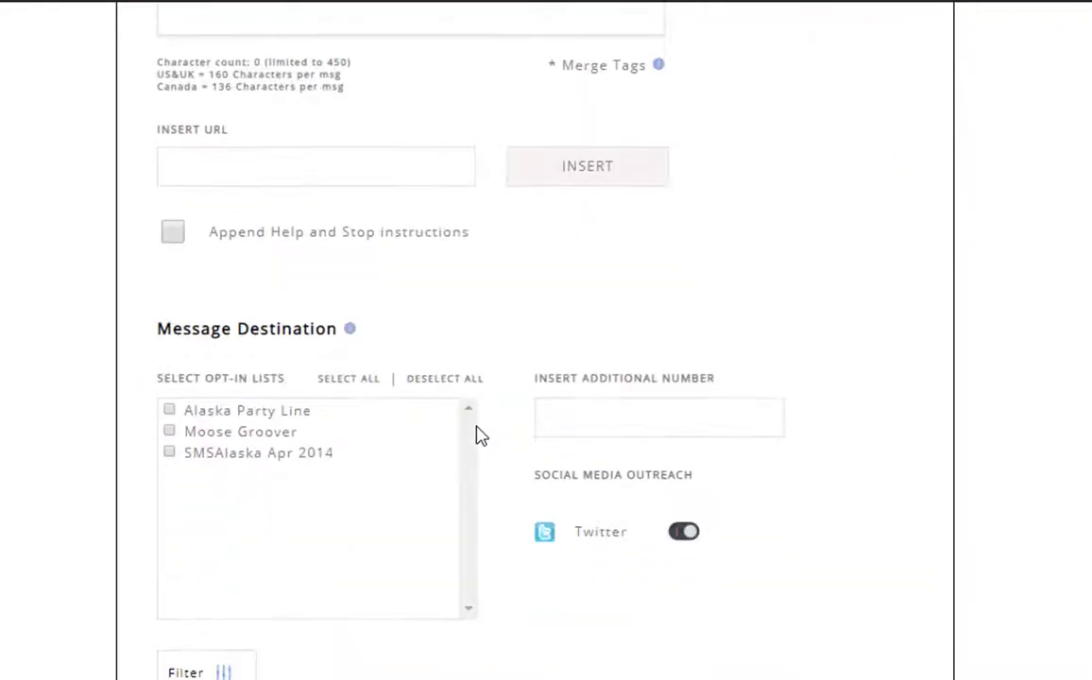
{"action": "scroll", "coordinate": [480, 434], "scroll_direction": "up", "scroll_amount": 4}
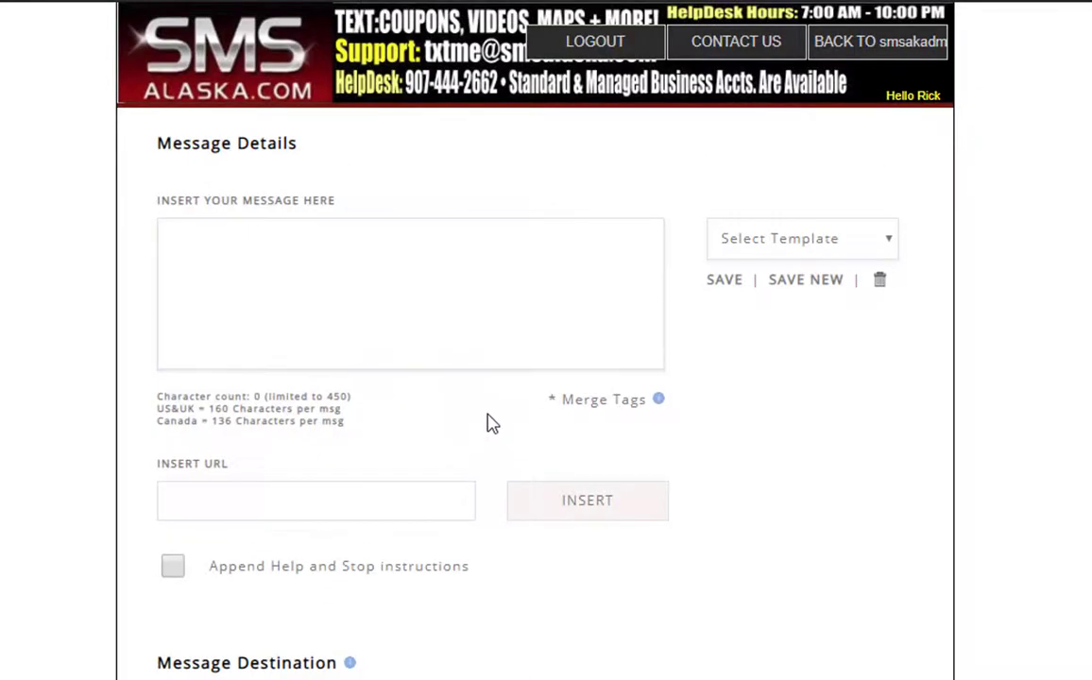
{"action": "scroll", "coordinate": [480, 442], "scroll_direction": "down", "scroll_amount": 4}
{"action": "scroll", "coordinate": [429, 502], "scroll_direction": "up", "scroll_amount": 4}
{"action": "scroll", "coordinate": [417, 427], "scroll_direction": "down", "scroll_amount": 1}
{"action": "scroll", "coordinate": [414, 425], "scroll_direction": "down", "scroll_amount": 3}
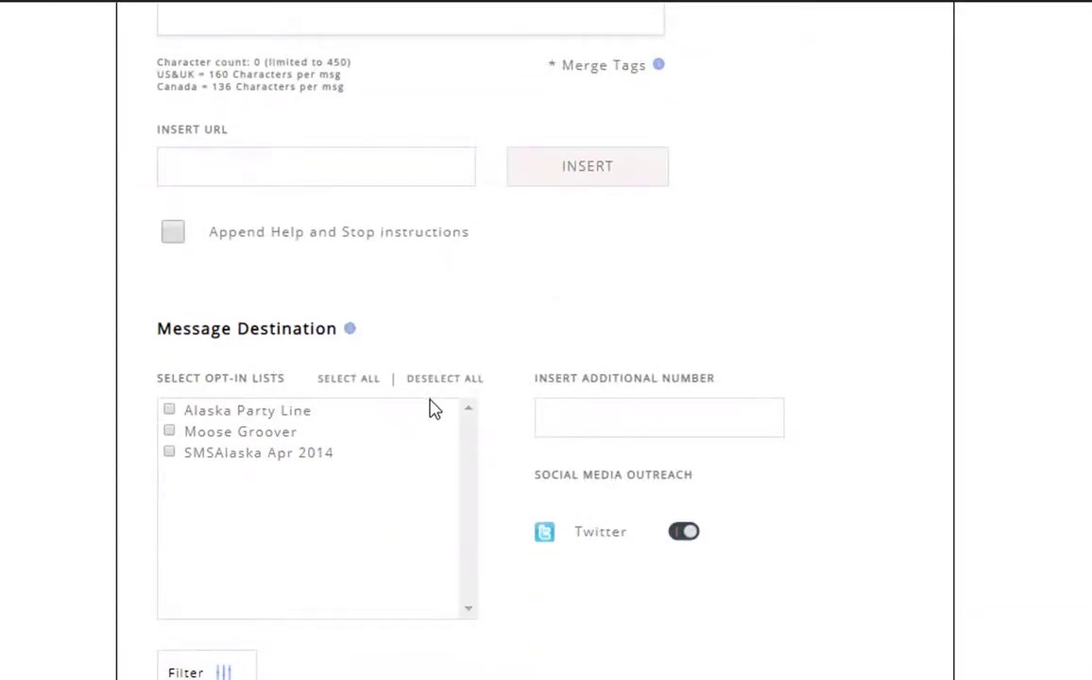
{"action": "scroll", "coordinate": [432, 409], "scroll_direction": "up", "scroll_amount": 4}
{"action": "scroll", "coordinate": [395, 323], "scroll_direction": "down", "scroll_amount": 3}
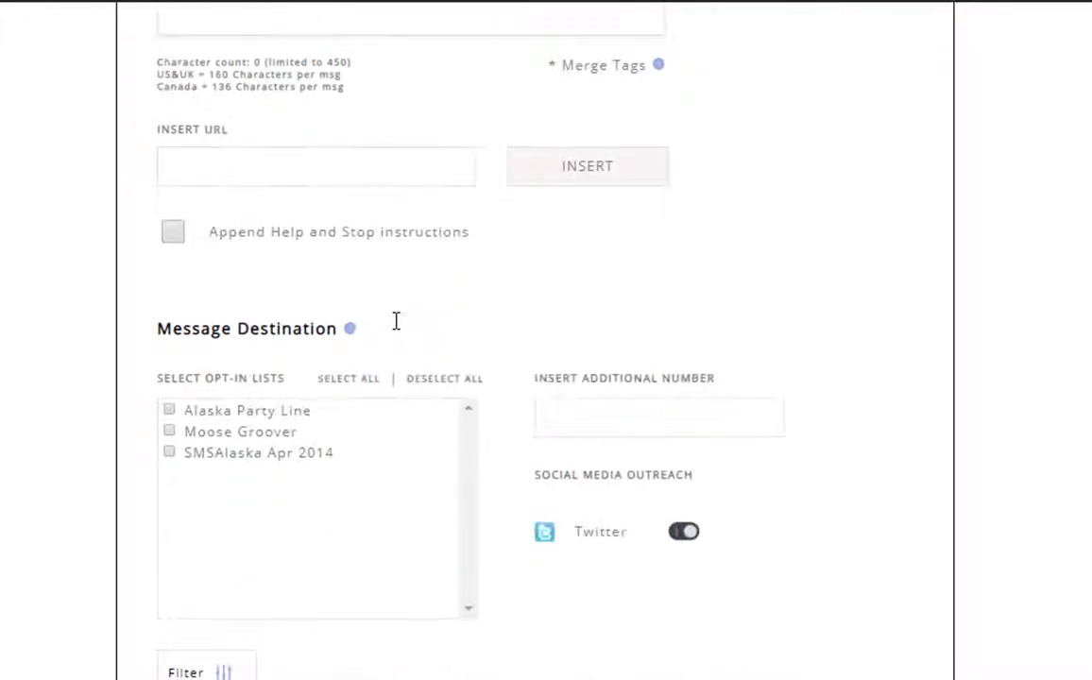
{"action": "scroll", "coordinate": [389, 364], "scroll_direction": "up", "scroll_amount": 3}
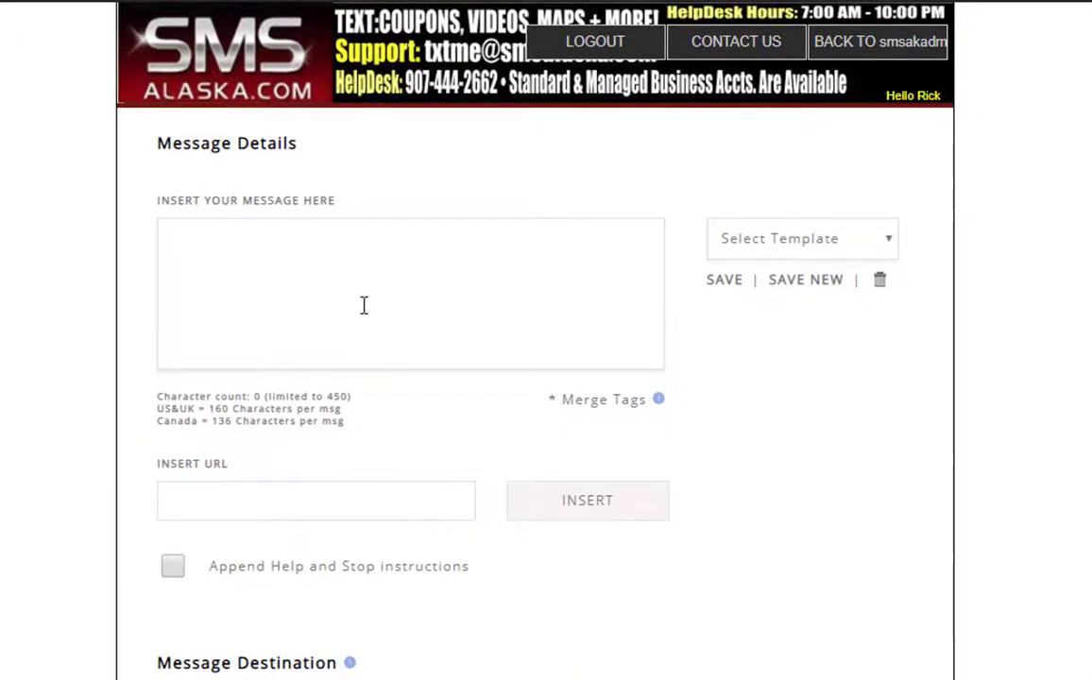
{"action": "scroll", "coordinate": [368, 305], "scroll_direction": "down", "scroll_amount": 3}
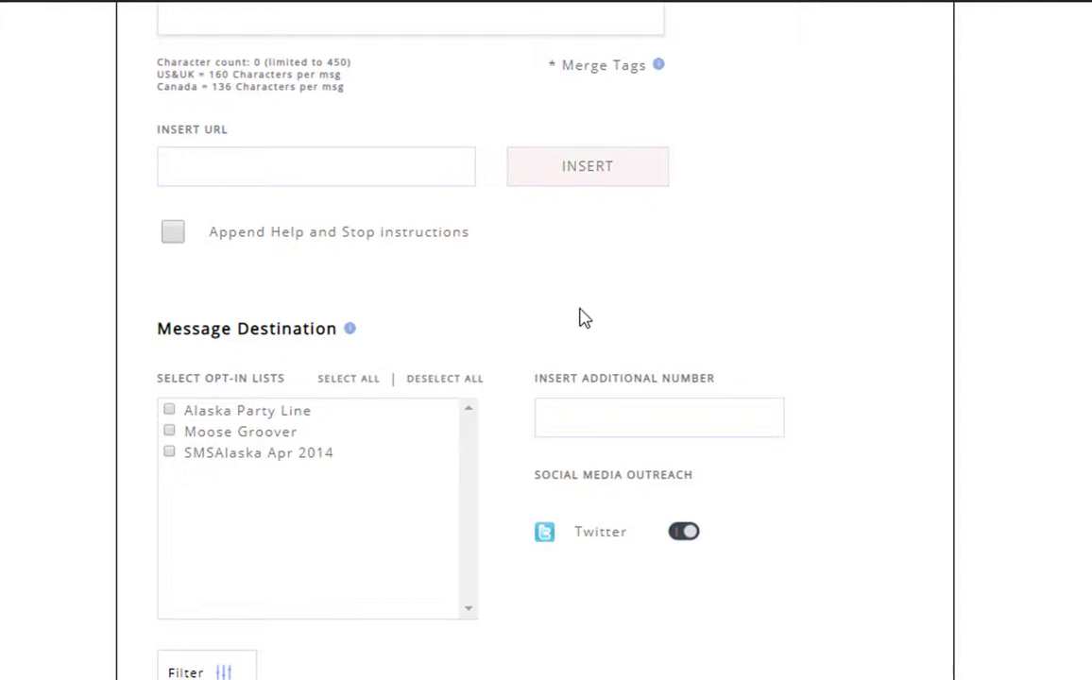
{"action": "scroll", "coordinate": [581, 323], "scroll_direction": "up", "scroll_amount": 4}
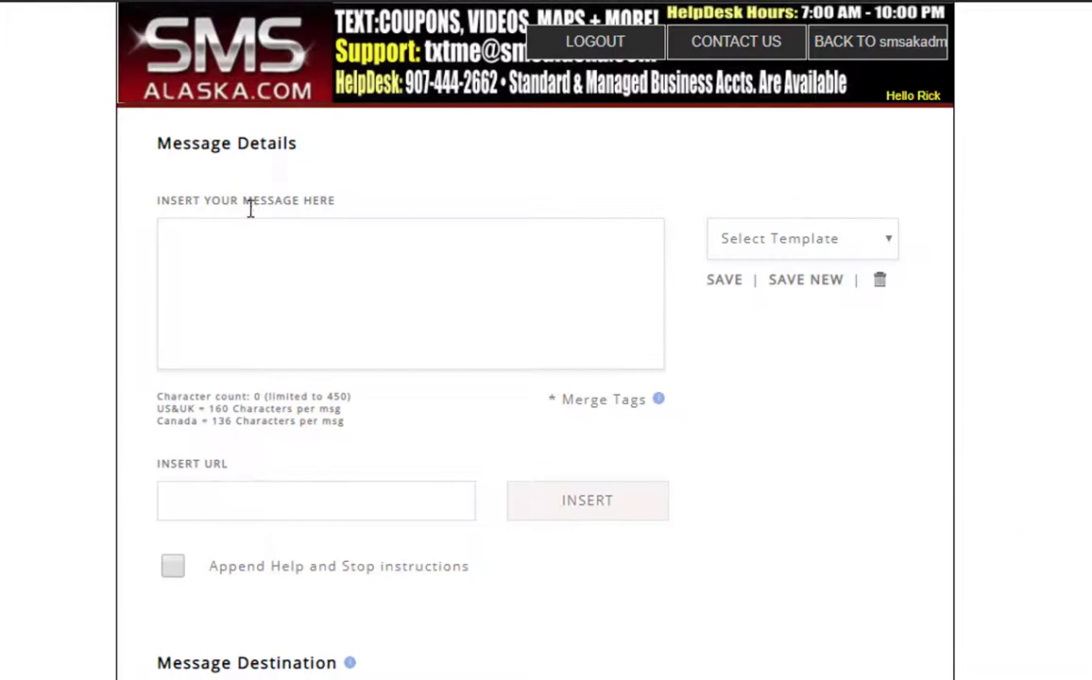
Step: View the list of merge tags available for personalizing the message, and close it
{"action": "left_click", "coordinate": [307, 291]}
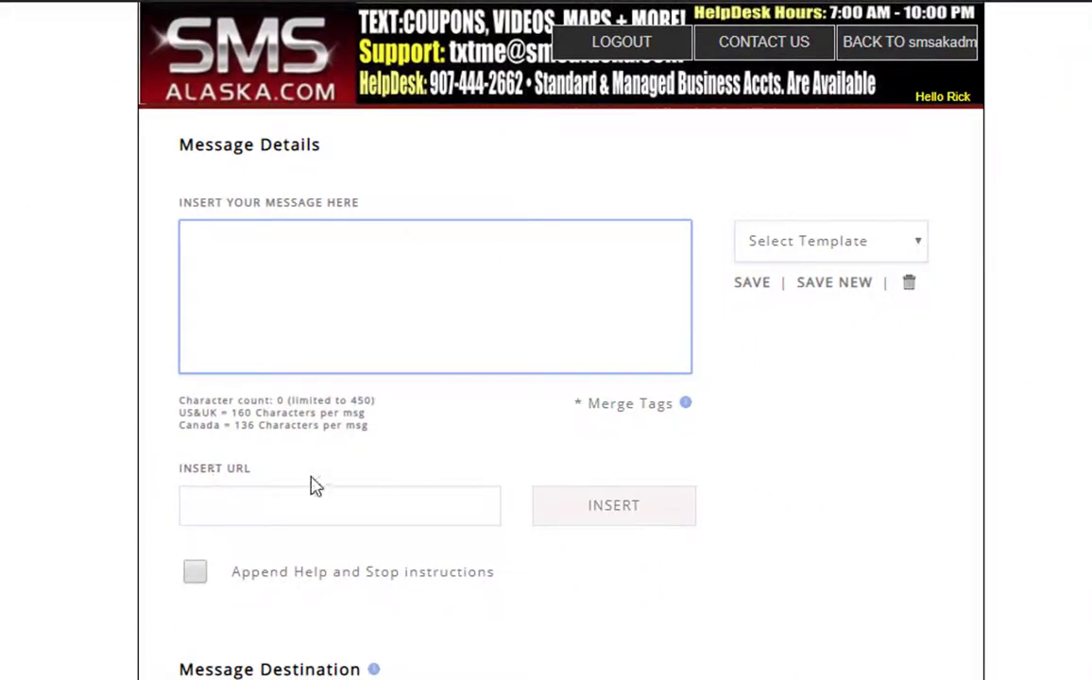
{"action": "left_click", "coordinate": [686, 404]}
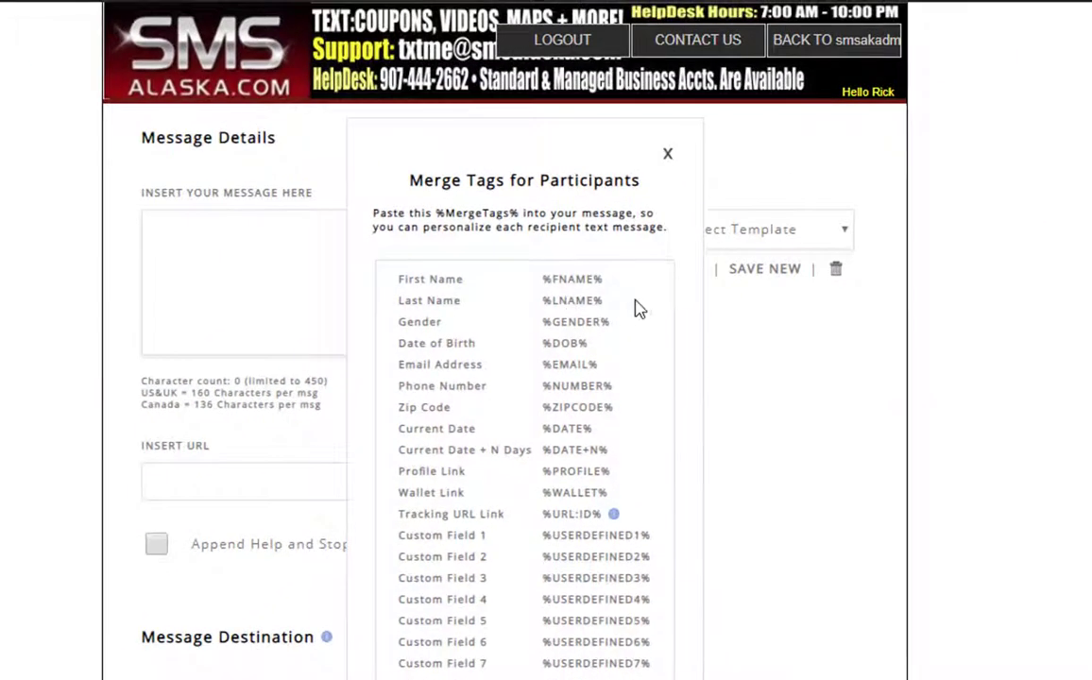
{"action": "left_click", "coordinate": [668, 153]}
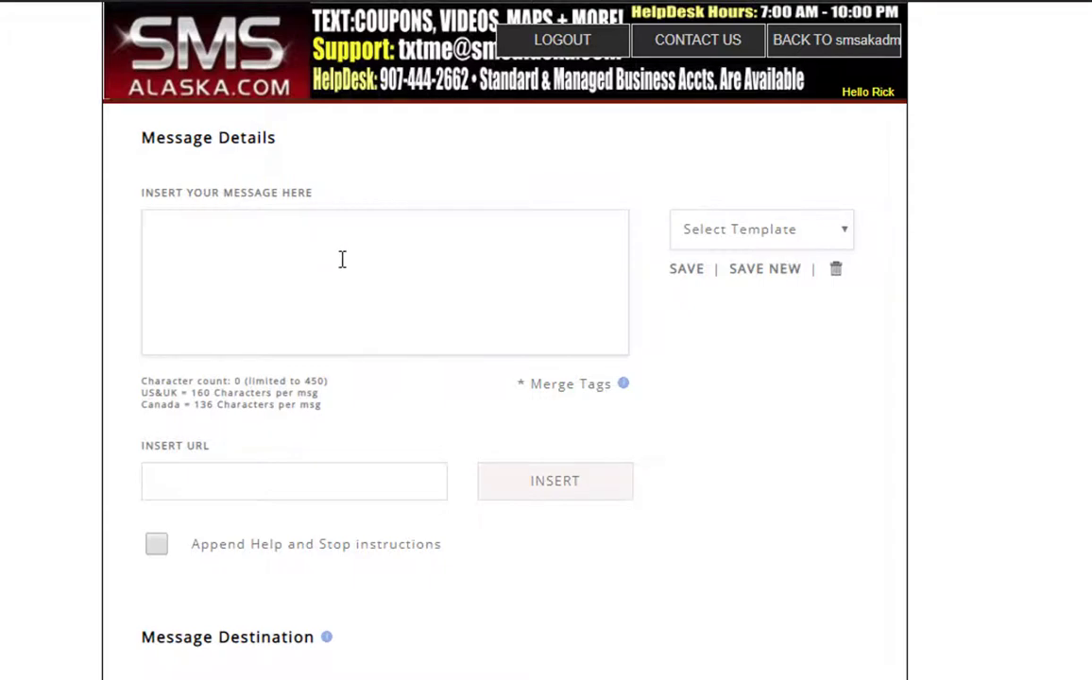
Step: Try the Sample Dinner Temp and Test Temp00 templates as the message text
{"action": "left_click", "coordinate": [847, 236]}
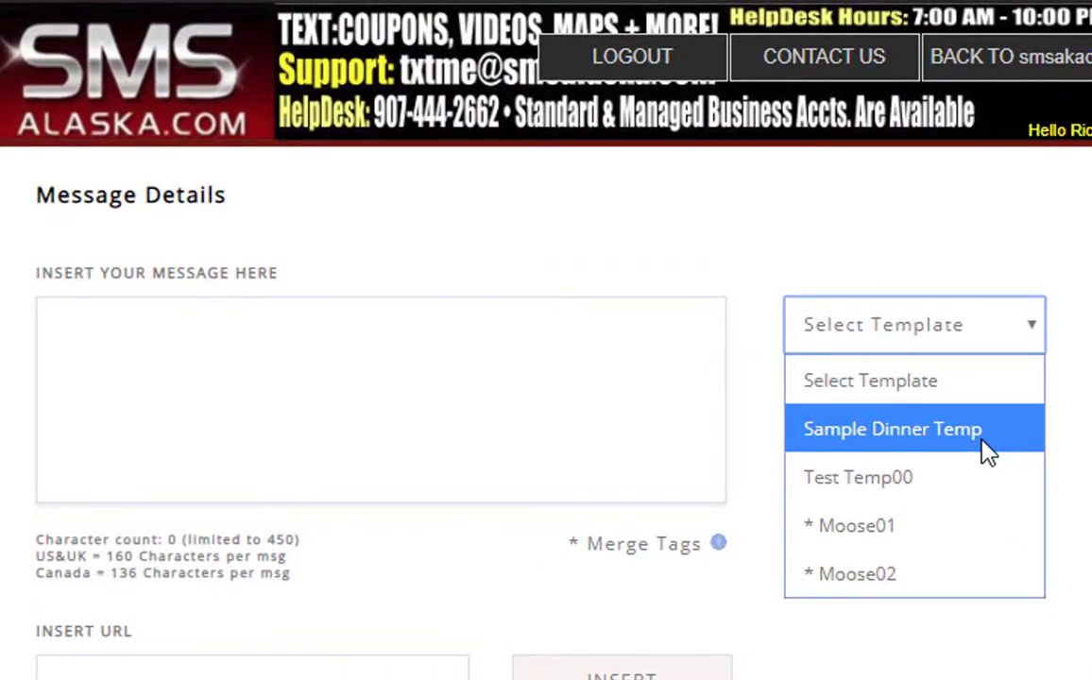
{"action": "left_click", "coordinate": [984, 445]}
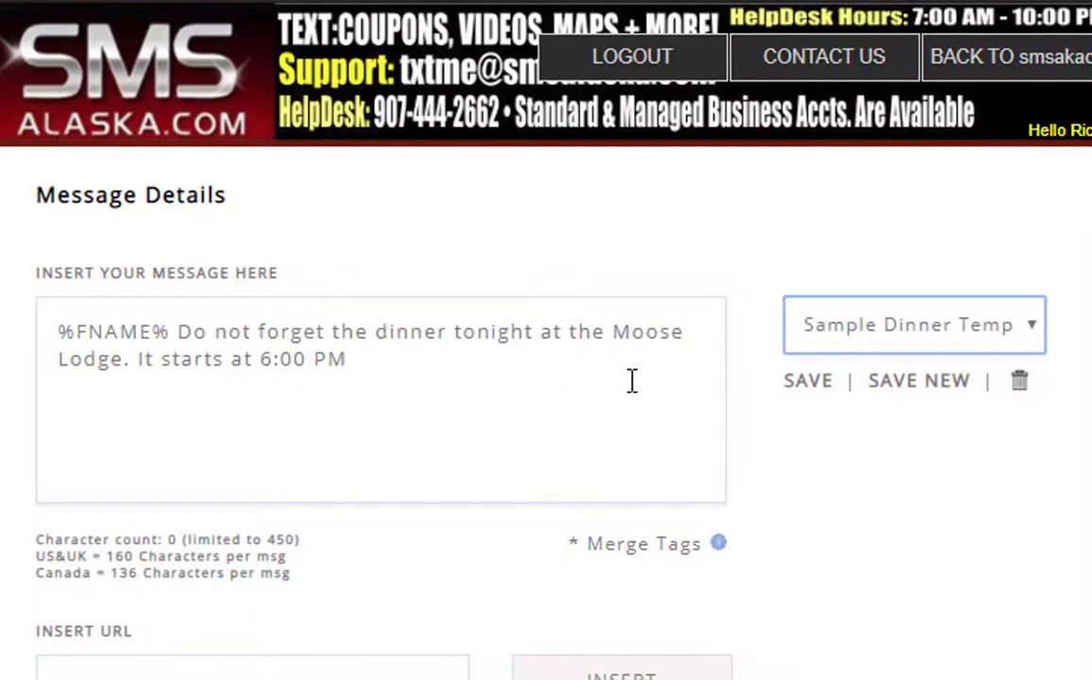
{"action": "left_click", "coordinate": [542, 336]}
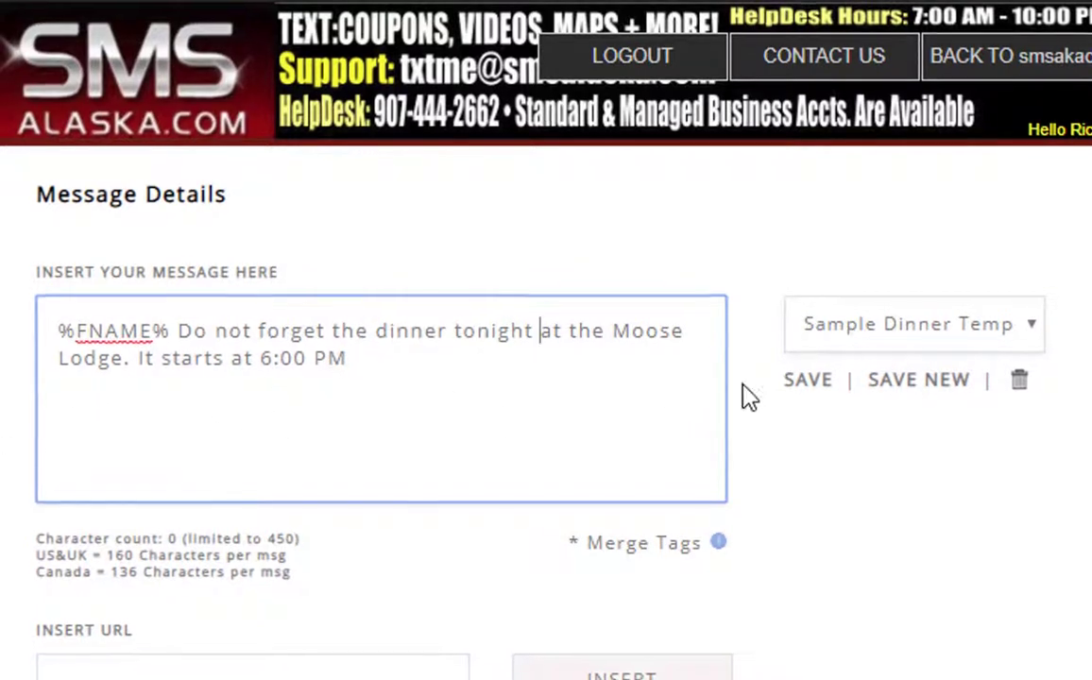
{"action": "scroll", "coordinate": [567, 416], "scroll_direction": "down", "scroll_amount": 5}
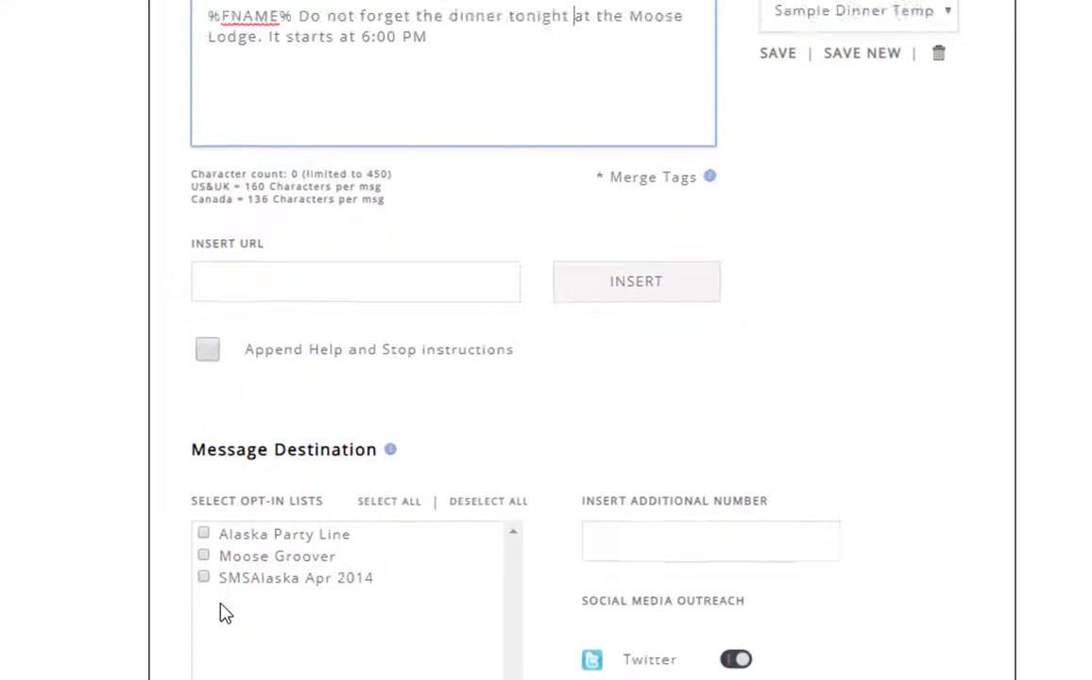
{"action": "scroll", "coordinate": [225, 614], "scroll_direction": "up", "scroll_amount": 5}
{"action": "left_click", "coordinate": [945, 313]}
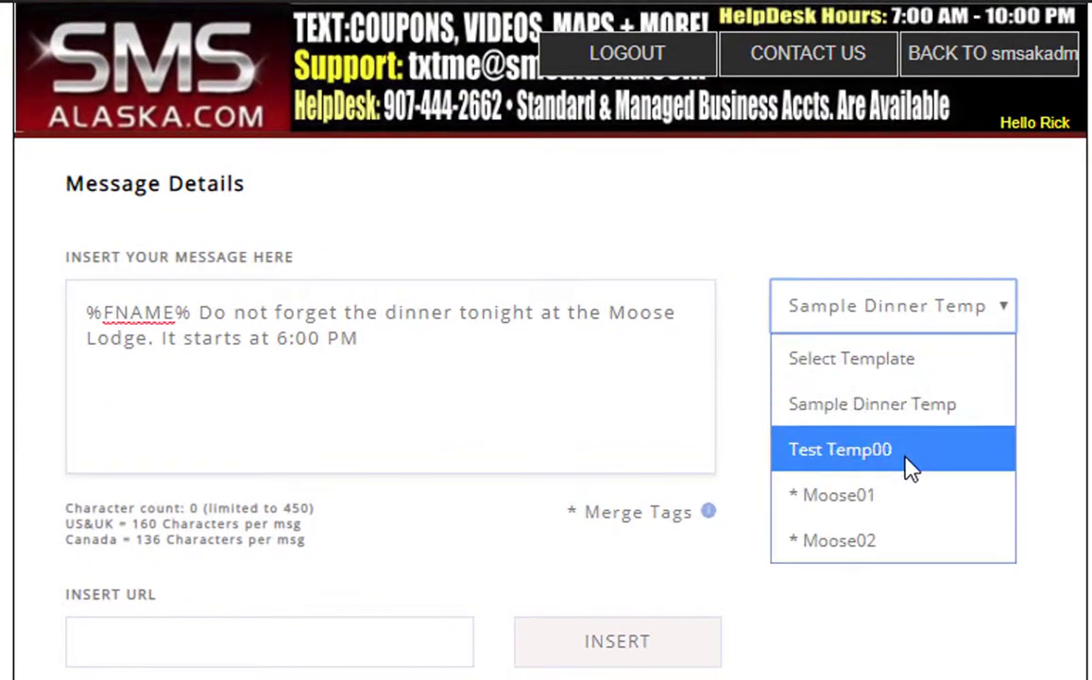
{"action": "left_click", "coordinate": [909, 467]}
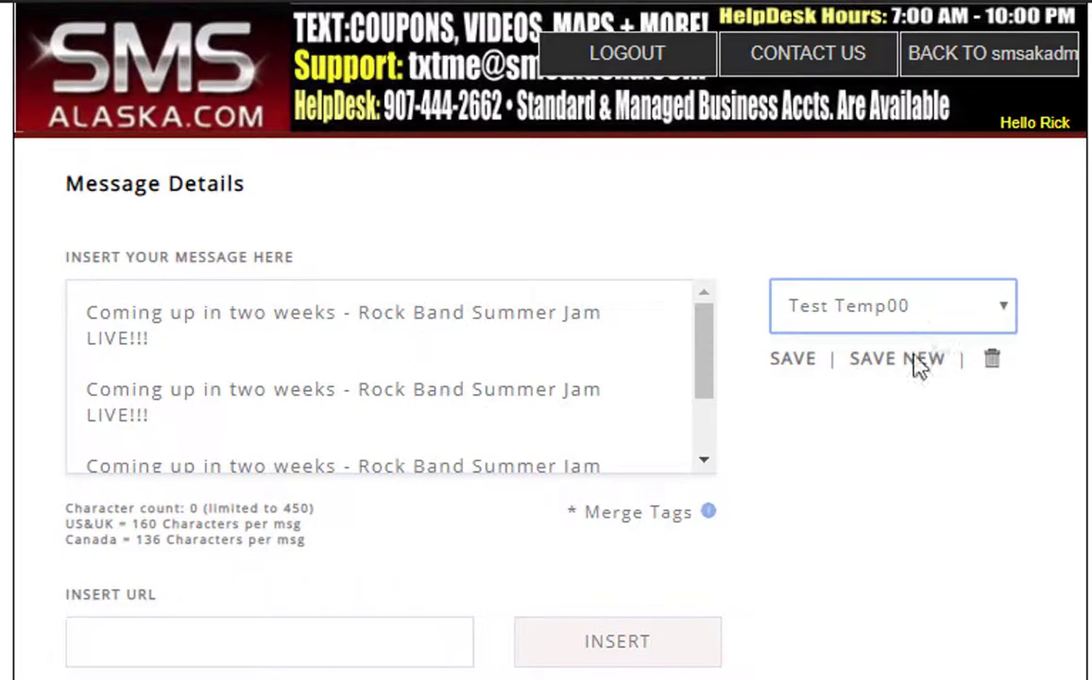
{"action": "left_click", "coordinate": [1005, 312]}
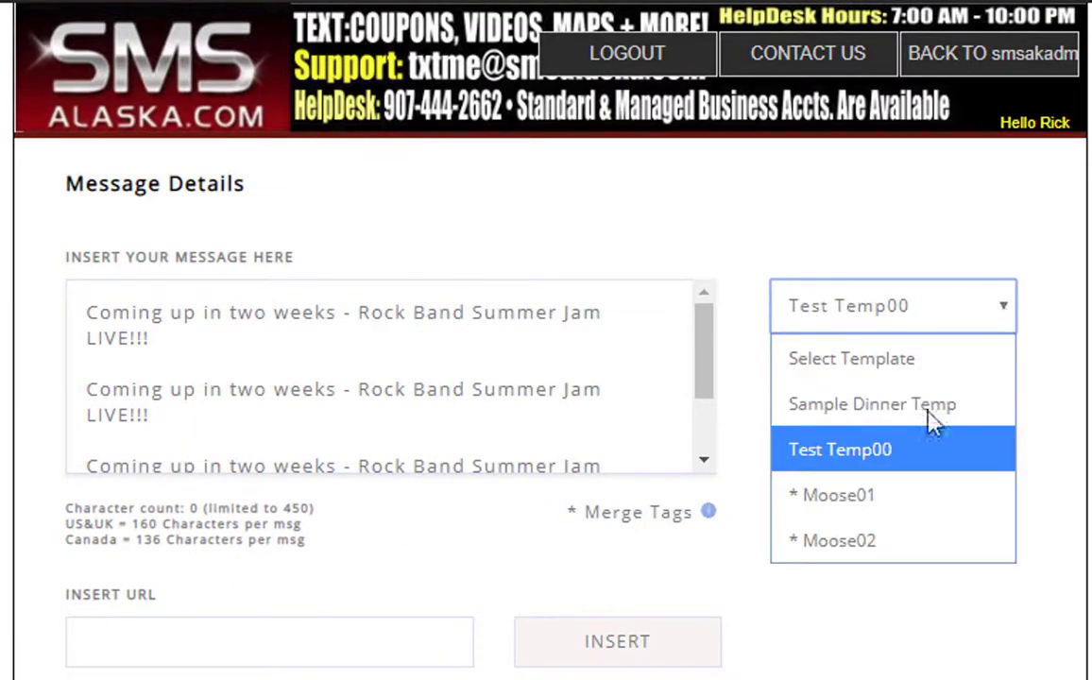
{"action": "left_click", "coordinate": [865, 487]}
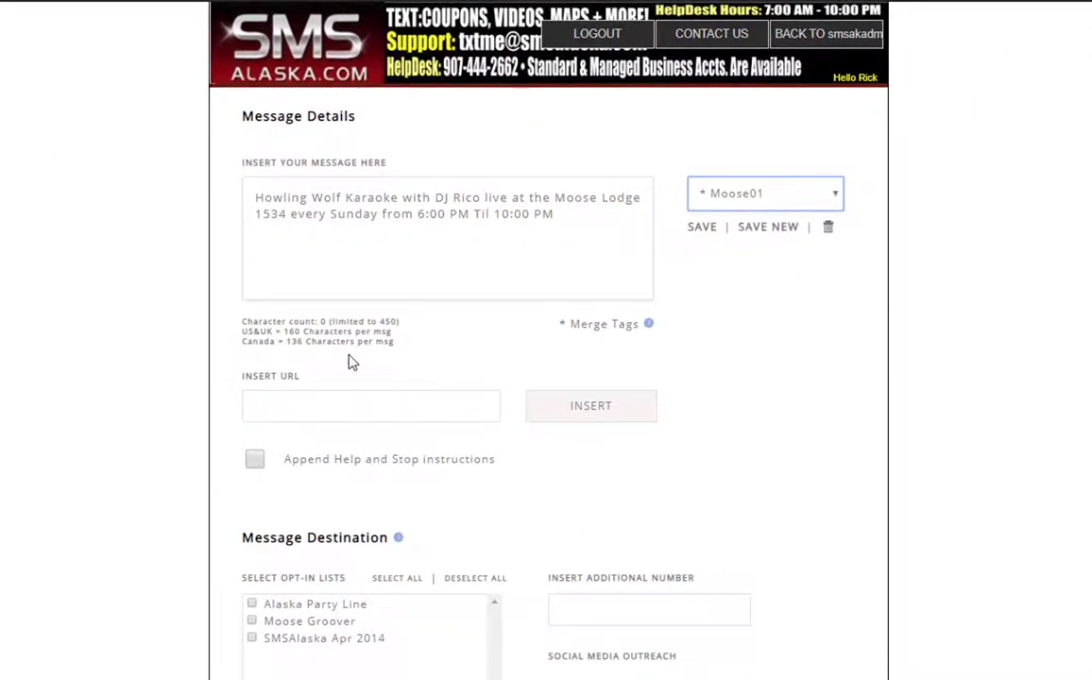
{"action": "left_click", "coordinate": [347, 416]}
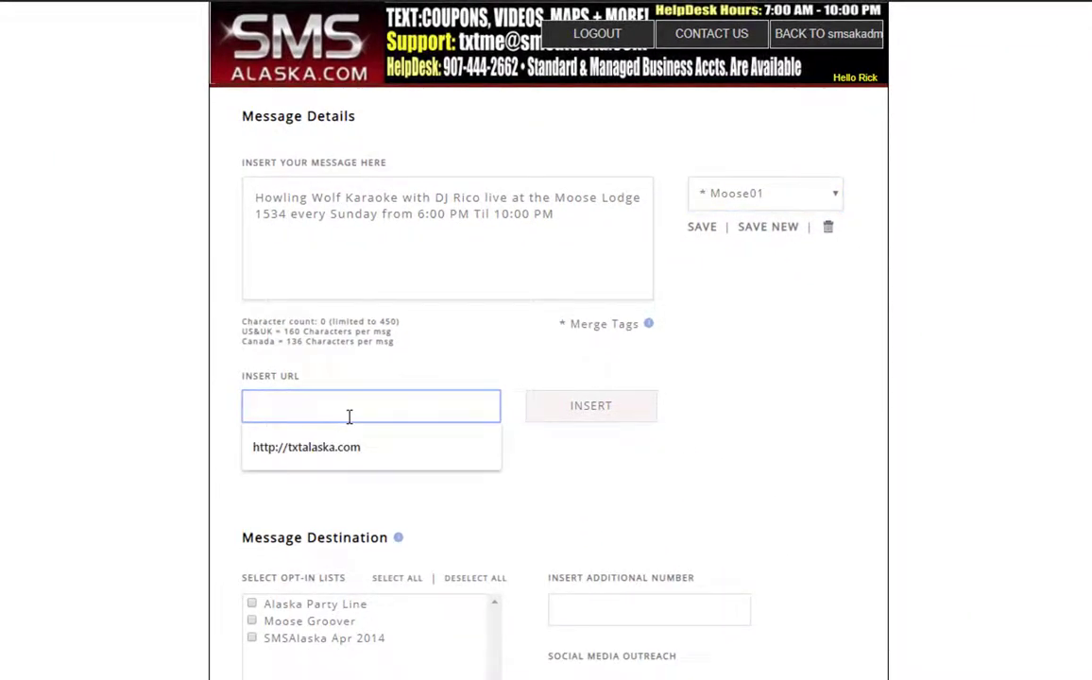
{"action": "left_click", "coordinate": [352, 458]}
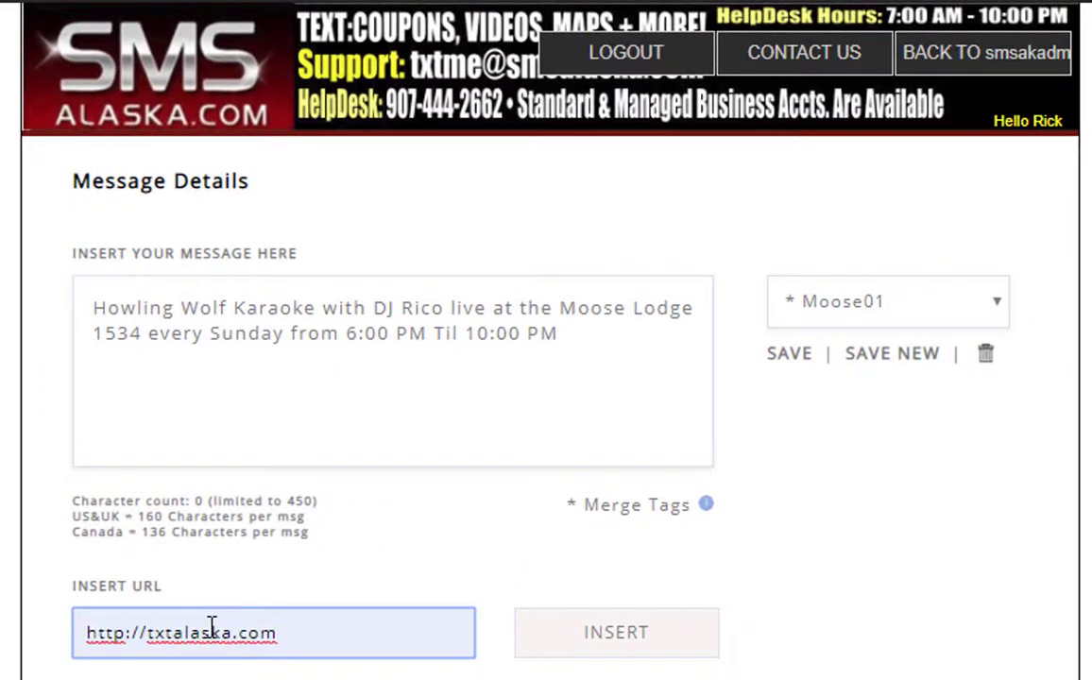
{"action": "left_click", "coordinate": [634, 641]}
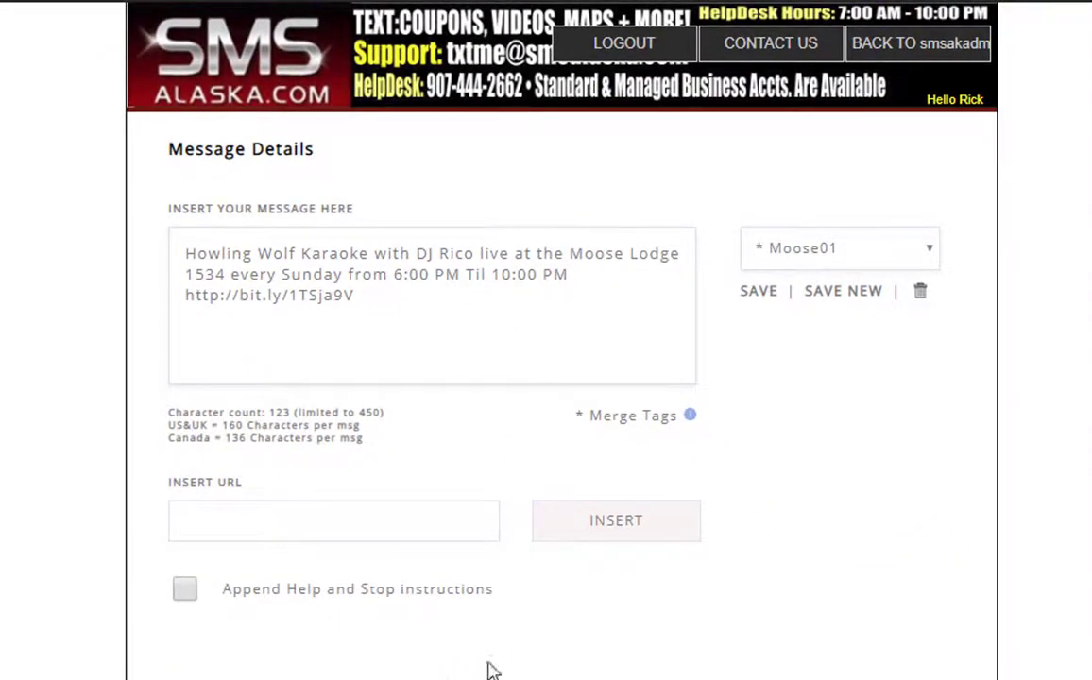
Step: Examine the Help and Stop instructions option and the destination choices: opt-in lists, additional number and Twitter outreach
{"action": "left_click", "coordinate": [184, 589]}
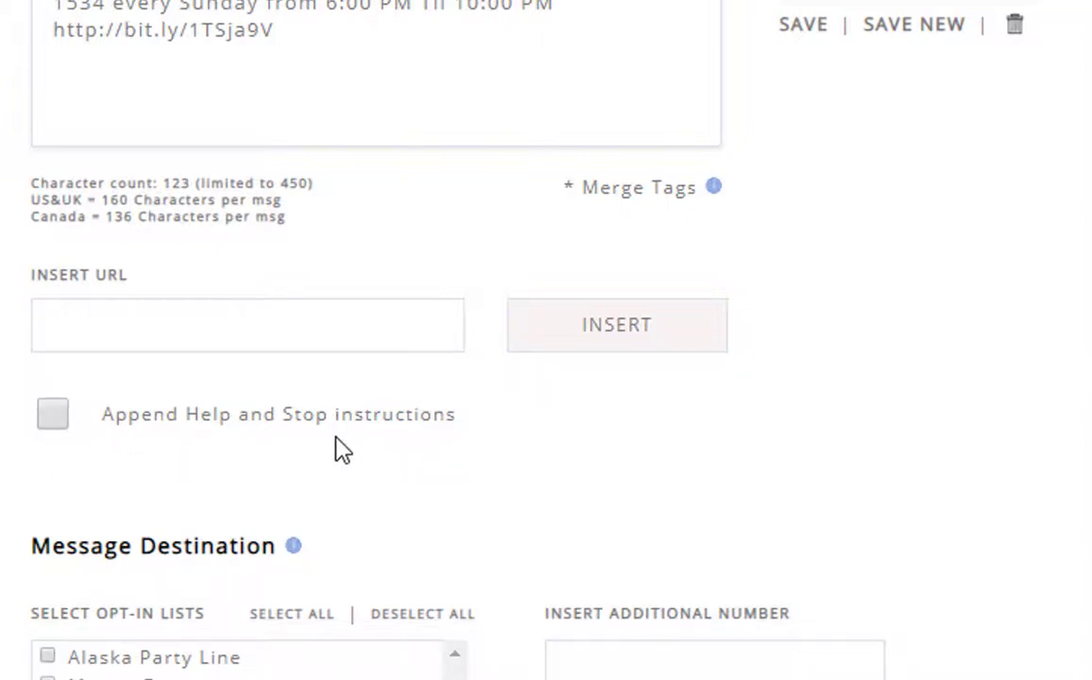
{"action": "scroll", "coordinate": [342, 449], "scroll_direction": "down", "scroll_amount": 3}
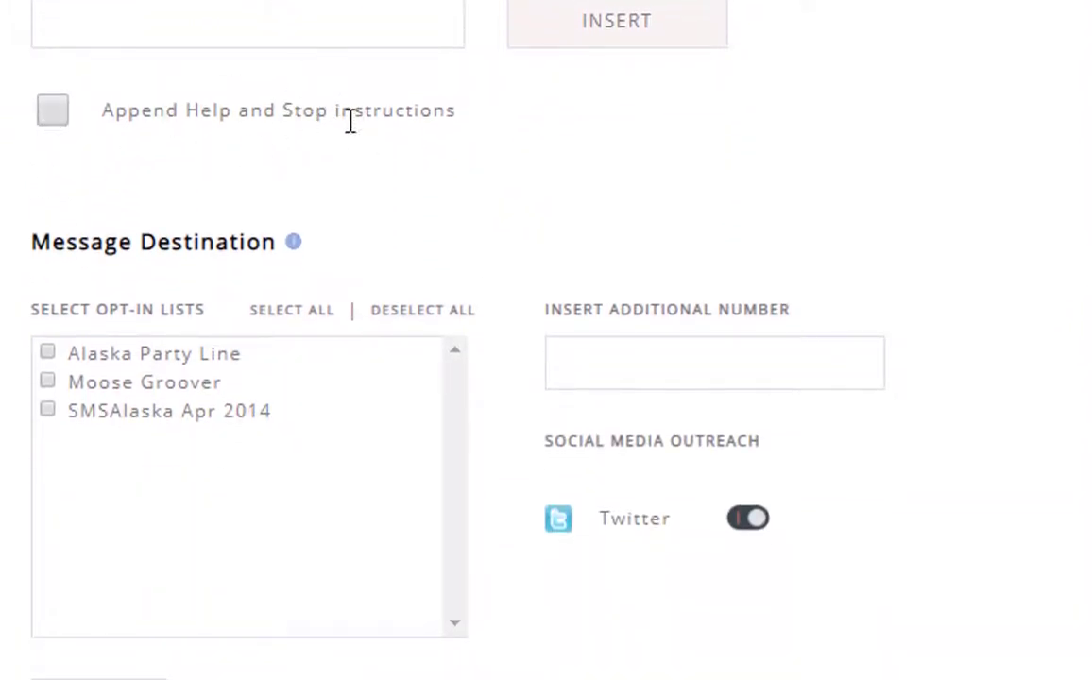
{"action": "scroll", "coordinate": [460, 189], "scroll_direction": "down", "scroll_amount": 1}
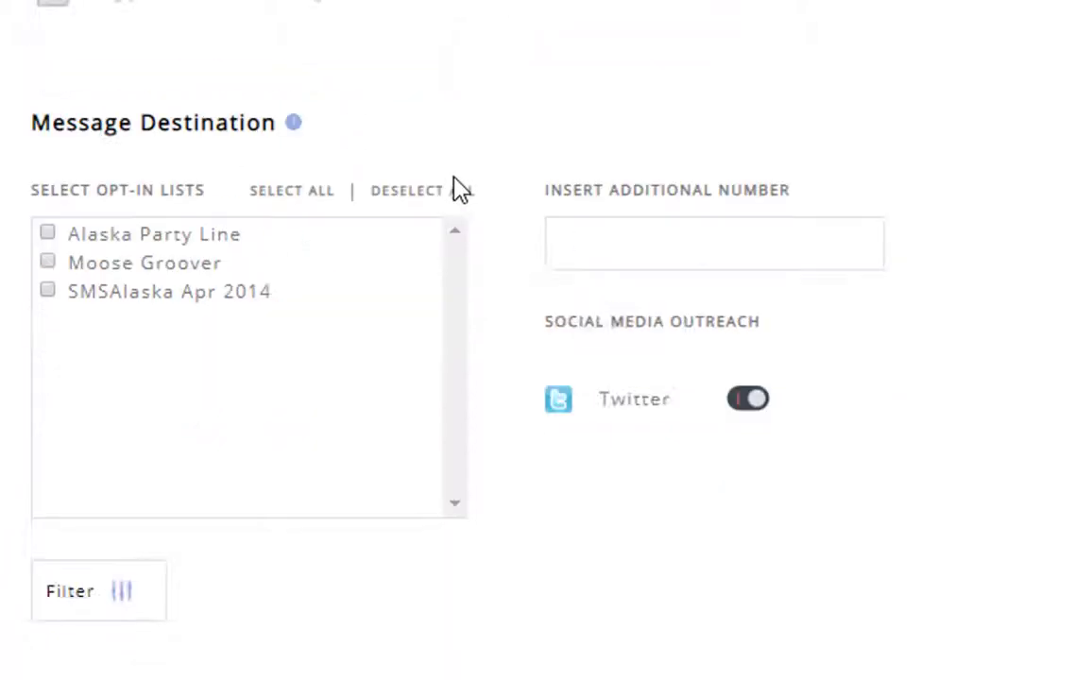
{"action": "scroll", "coordinate": [460, 189], "scroll_direction": "down", "scroll_amount": 3}
{"action": "scroll", "coordinate": [178, 112], "scroll_direction": "up", "scroll_amount": 3}
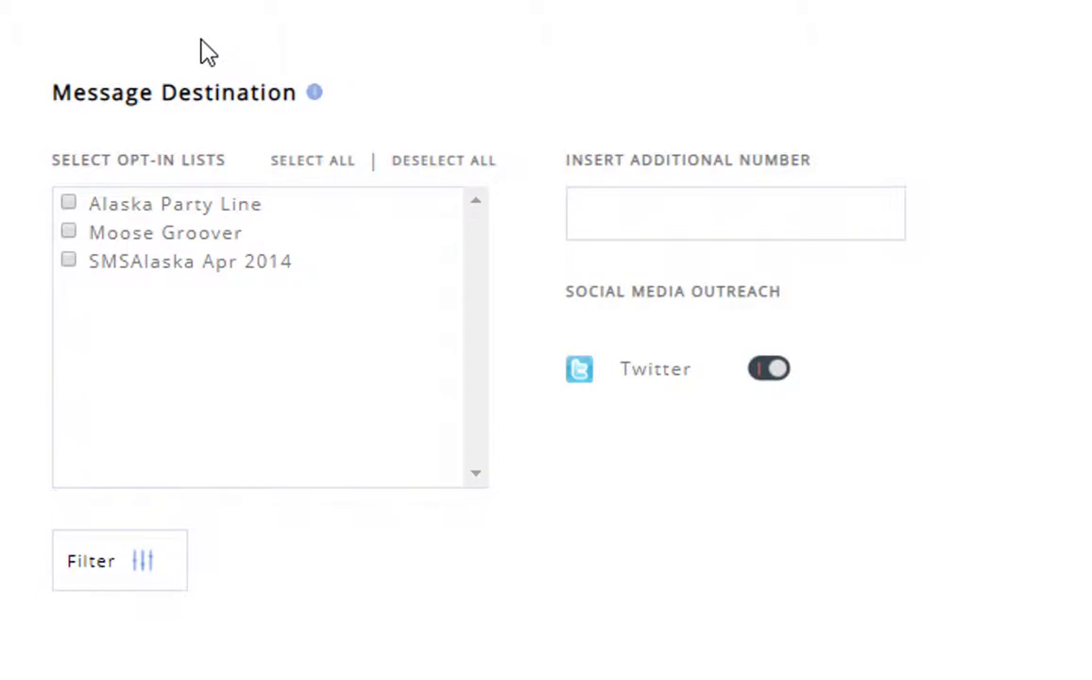
{"action": "scroll", "coordinate": [988, 24], "scroll_direction": "up", "scroll_amount": 5}
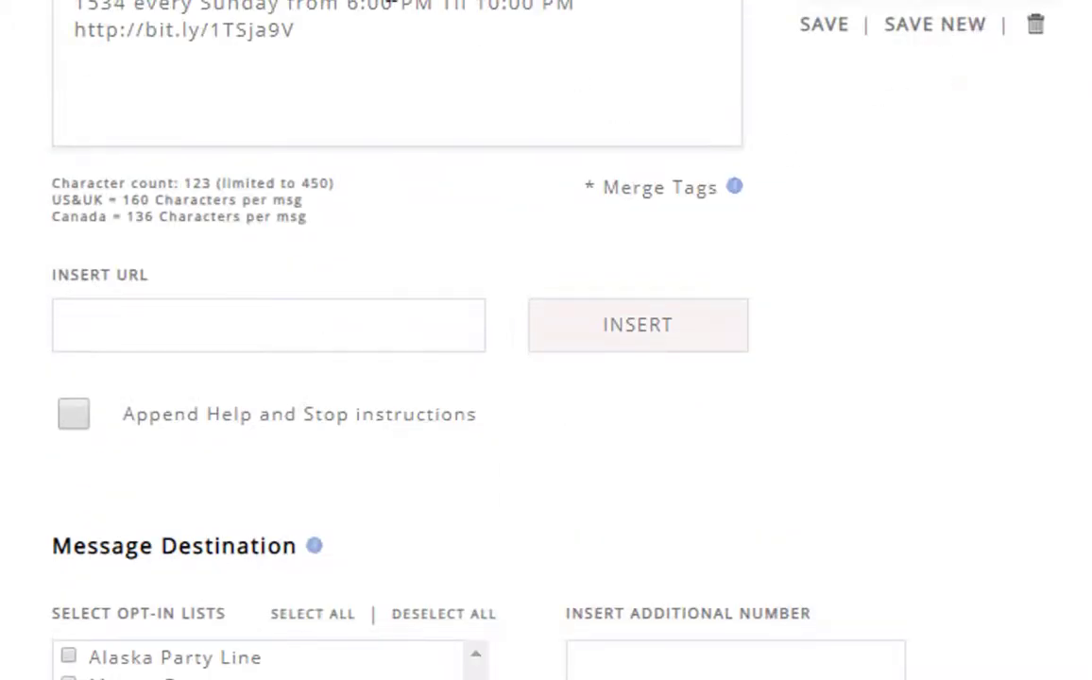
{"action": "scroll", "coordinate": [935, 317], "scroll_direction": "down", "scroll_amount": 5}
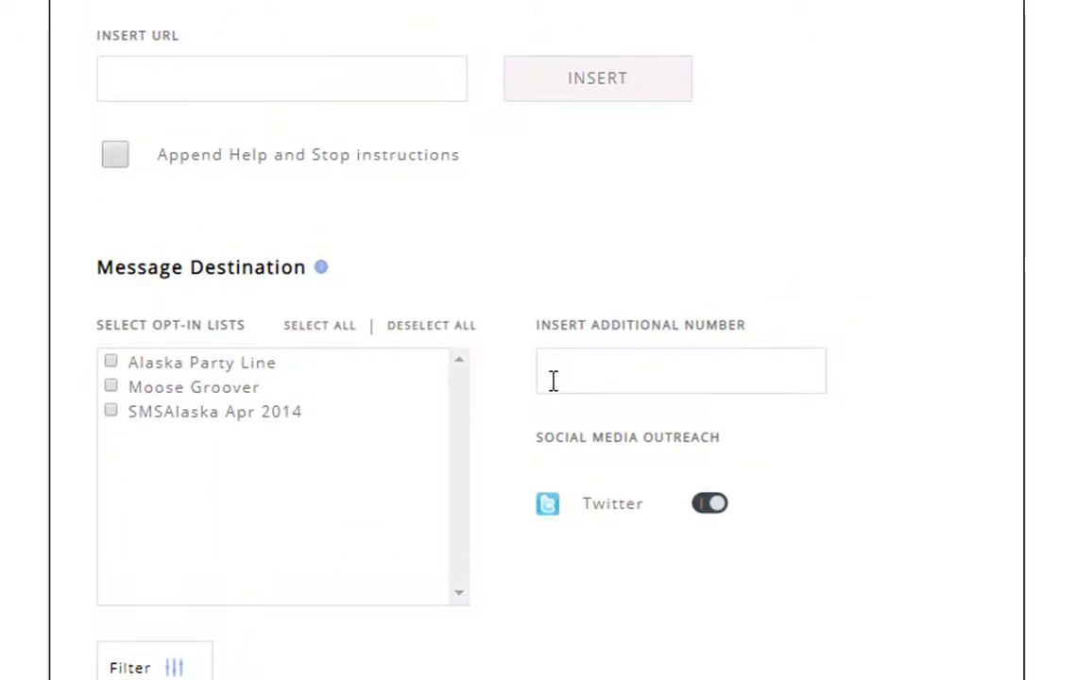
Step: Check the saved suggestions for the additional number field and examine the Twitter outreach setting
{"action": "left_click", "coordinate": [648, 371]}
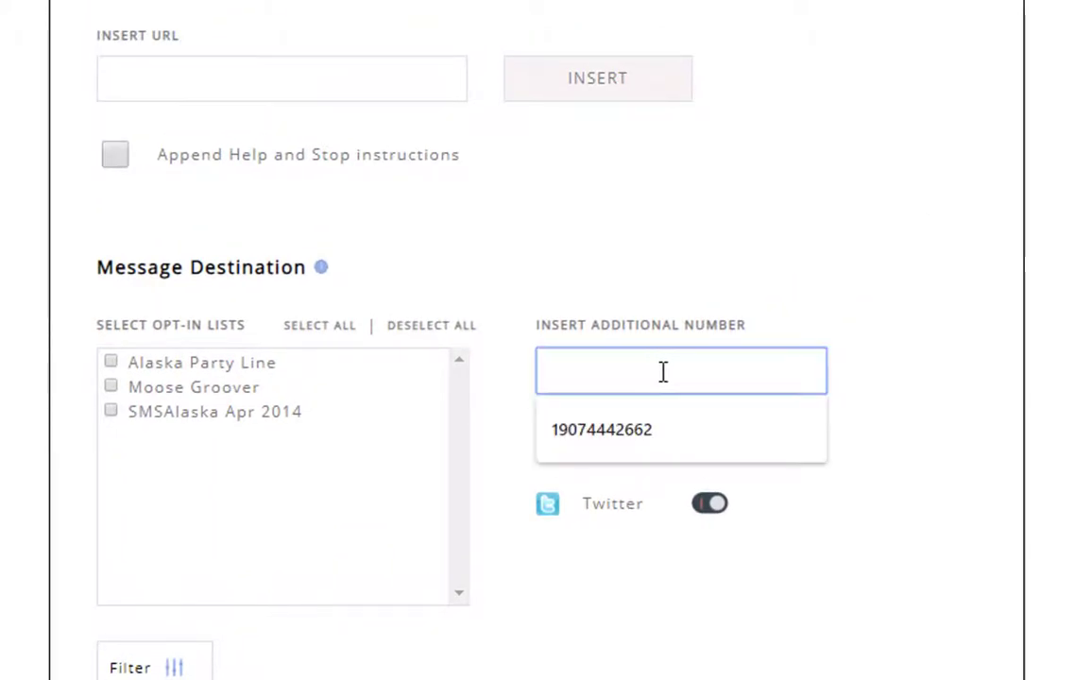
{"action": "left_click", "coordinate": [767, 308]}
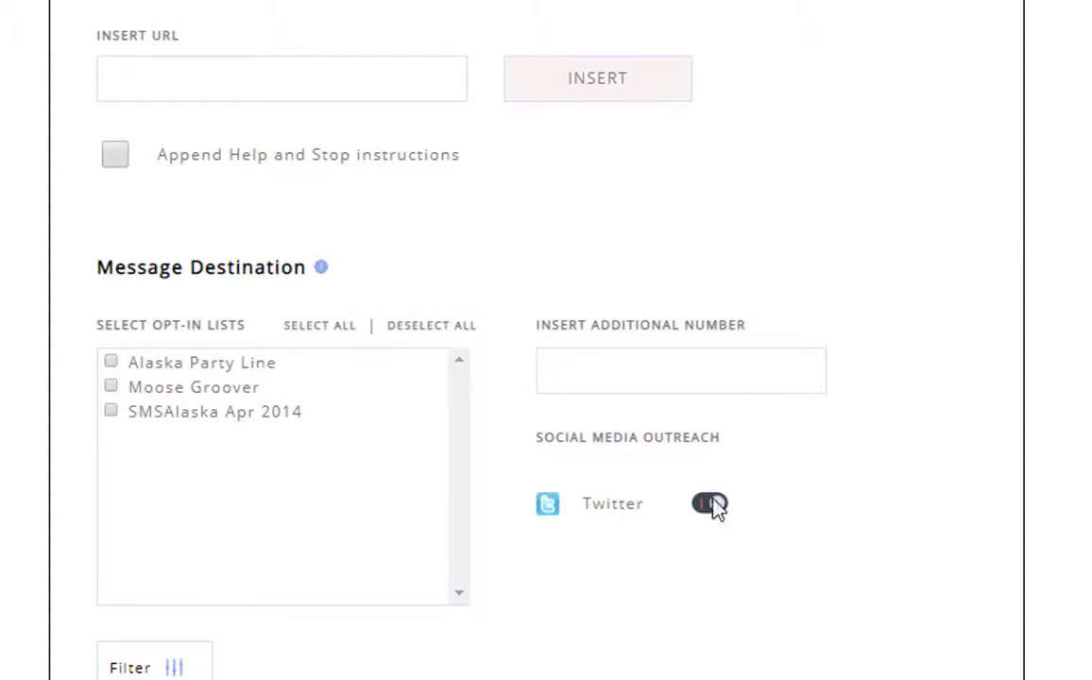
{"action": "scroll", "coordinate": [818, 238], "scroll_direction": "up", "scroll_amount": 5}
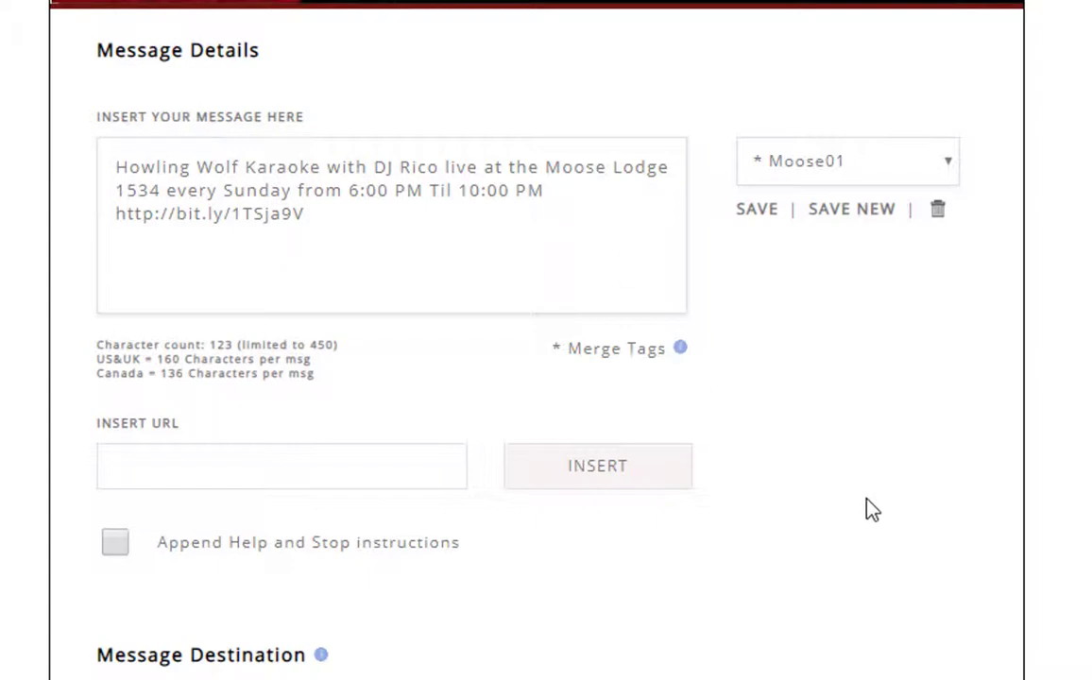
Step: Review the text blast form, from the message text and link to the opt-in lists, additional number, Twitter outreach and send method
{"action": "scroll", "coordinate": [864, 503], "scroll_direction": "down", "scroll_amount": 3}
{"action": "scroll", "coordinate": [208, 517], "scroll_direction": "down", "scroll_amount": 1}
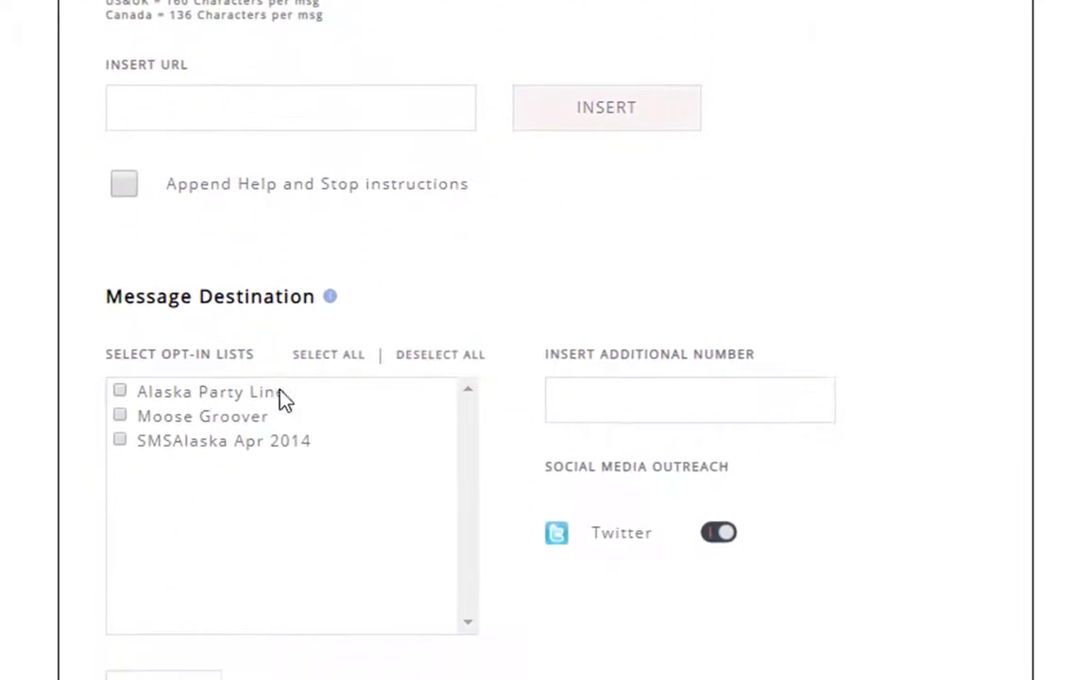
{"action": "scroll", "coordinate": [629, 465], "scroll_direction": "up", "scroll_amount": 5}
{"action": "scroll", "coordinate": [873, 515], "scroll_direction": "down", "scroll_amount": 3}
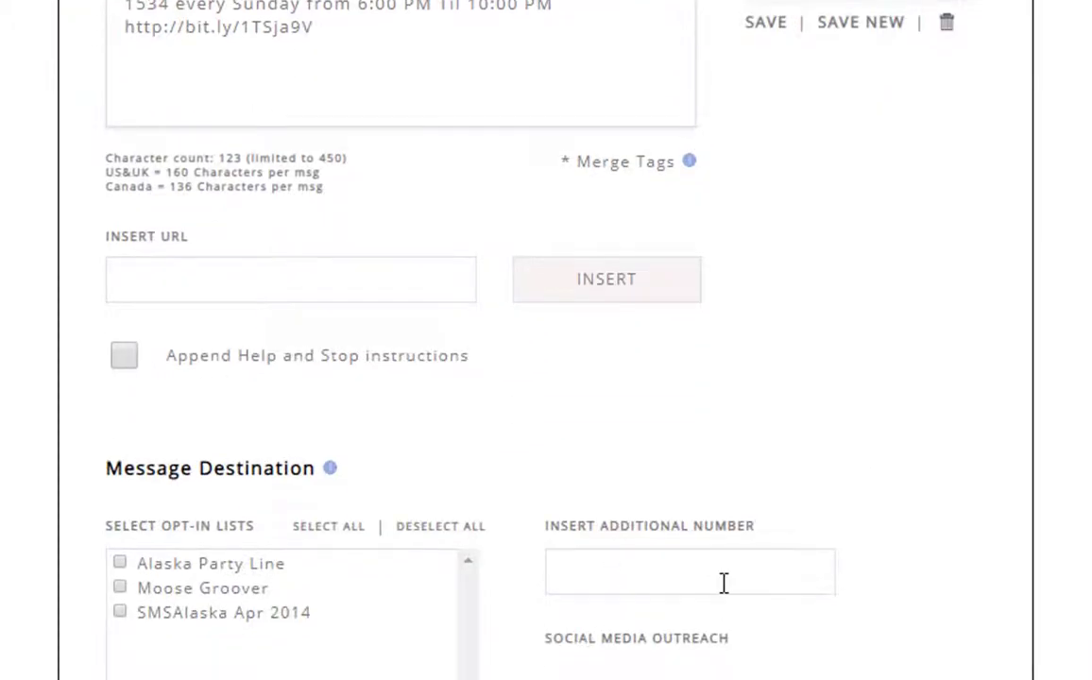
{"action": "scroll", "coordinate": [722, 583], "scroll_direction": "down", "scroll_amount": 7}
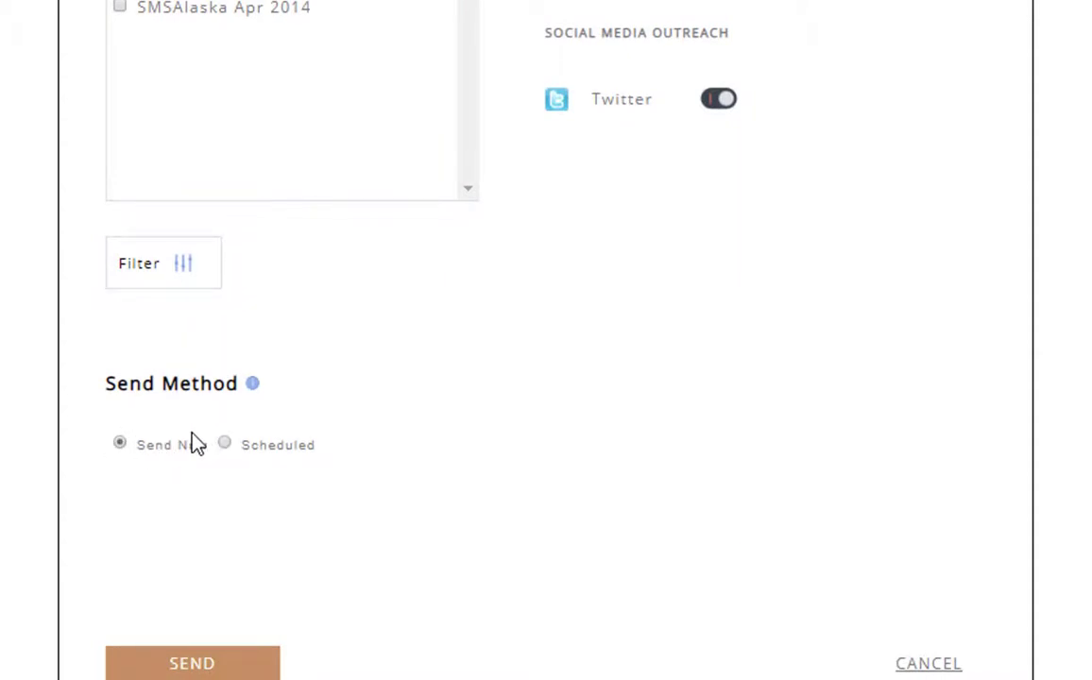
{"action": "scroll", "coordinate": [179, 435], "scroll_direction": "down", "scroll_amount": 1}
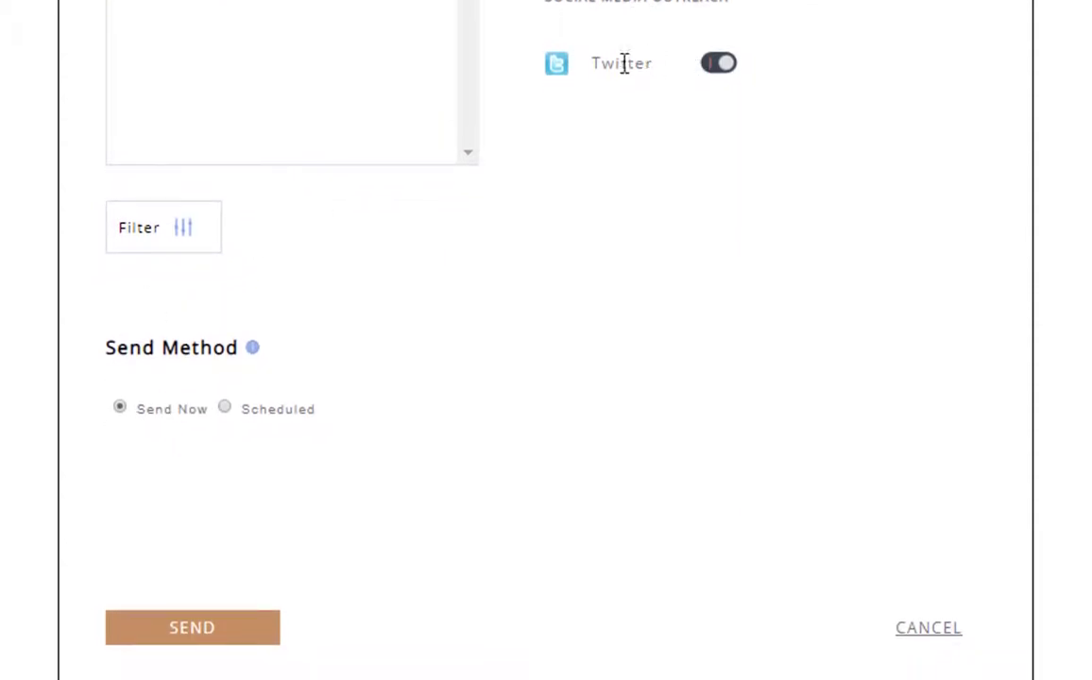
{"action": "scroll", "coordinate": [647, 104], "scroll_direction": "up", "scroll_amount": 10}
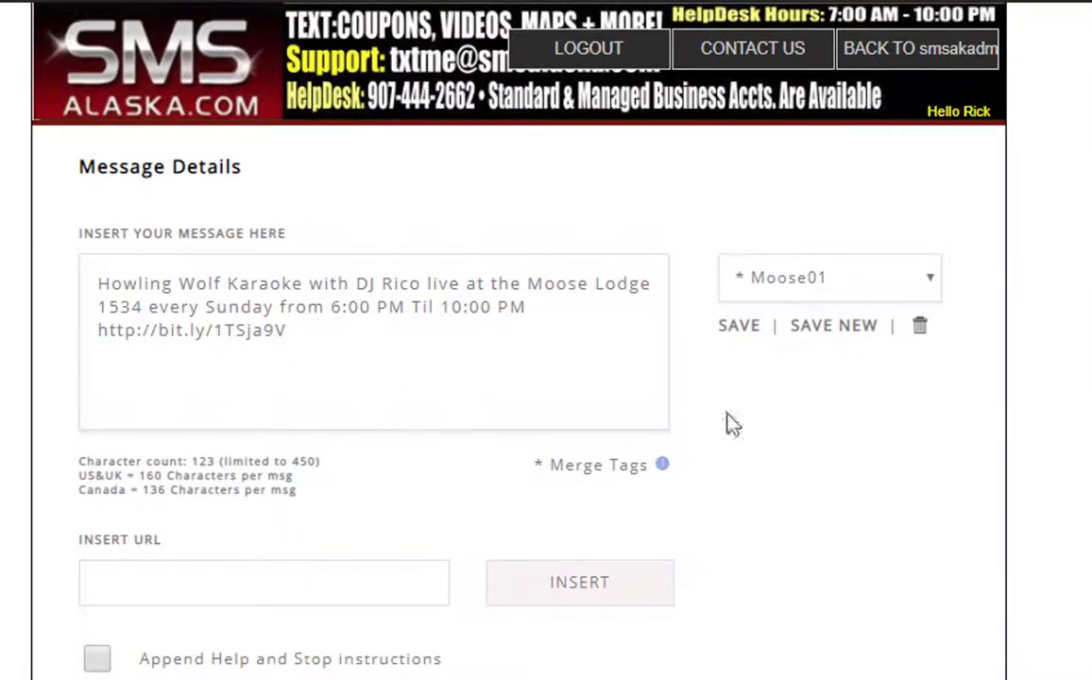
{"action": "scroll", "coordinate": [761, 439], "scroll_direction": "down", "scroll_amount": 3}
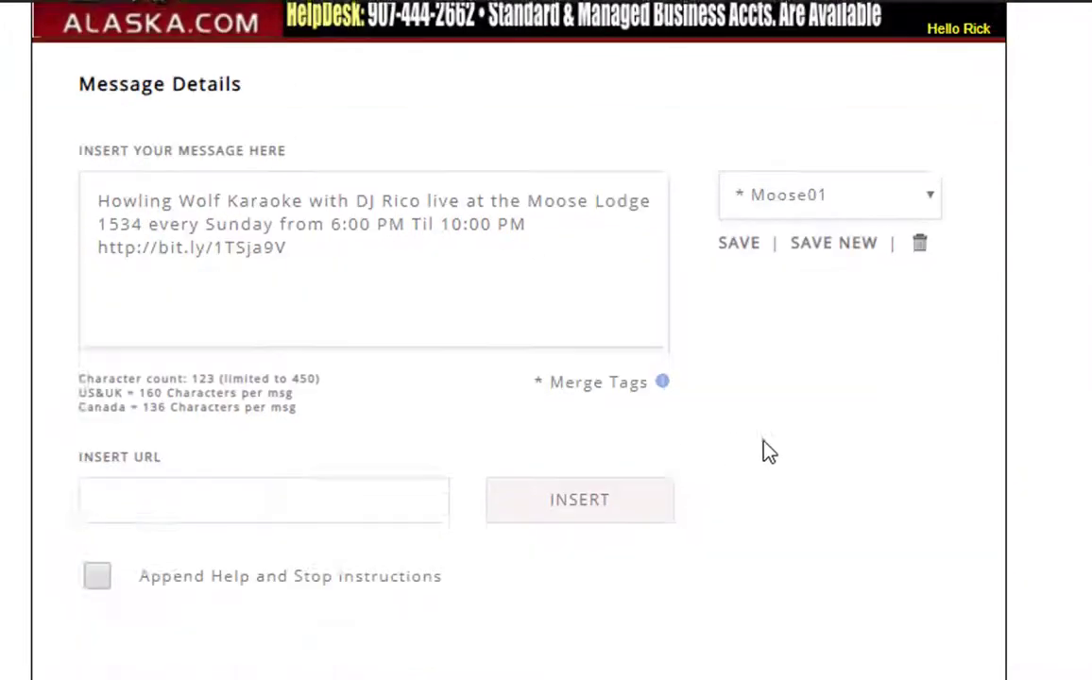
{"action": "scroll", "coordinate": [700, 546], "scroll_direction": "down", "scroll_amount": 5}
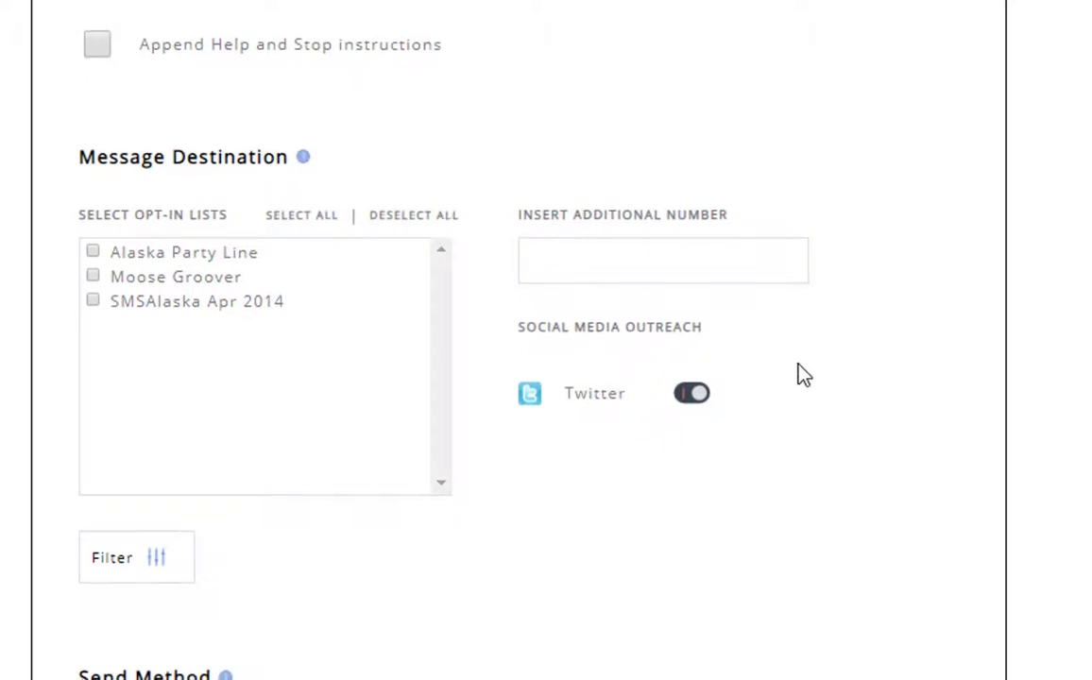
Step: Examine the audience filter criteria for the text blast, and close the filter without setting any
{"action": "scroll", "coordinate": [801, 375], "scroll_direction": "down", "scroll_amount": 3}
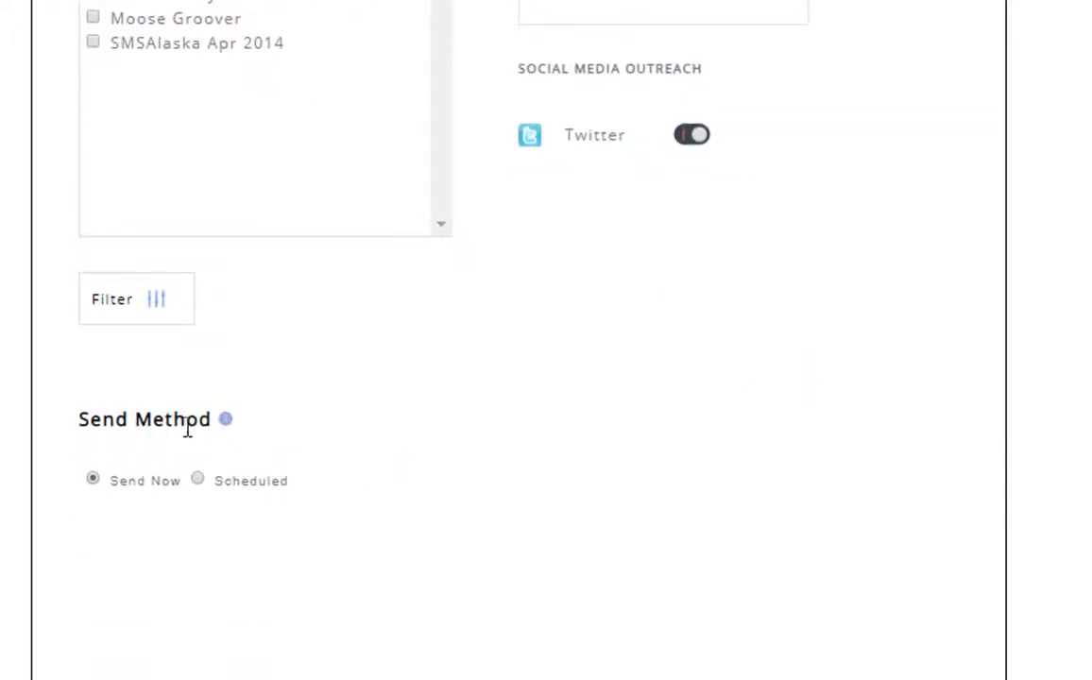
{"action": "left_click", "coordinate": [160, 312]}
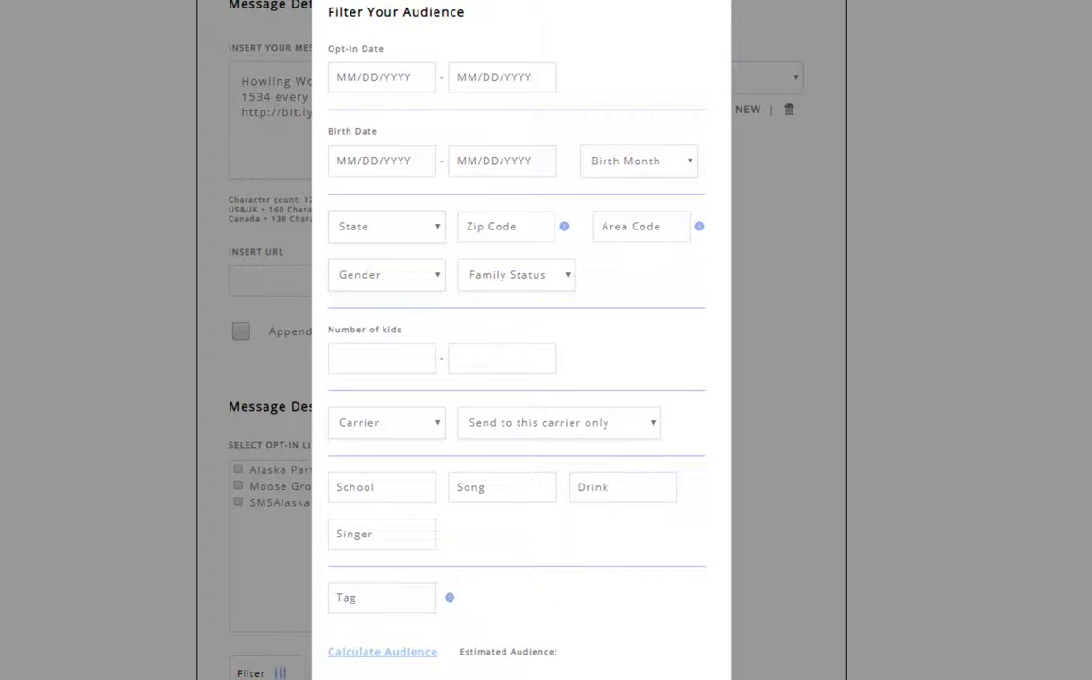
{"action": "left_click", "coordinate": [659, 676]}
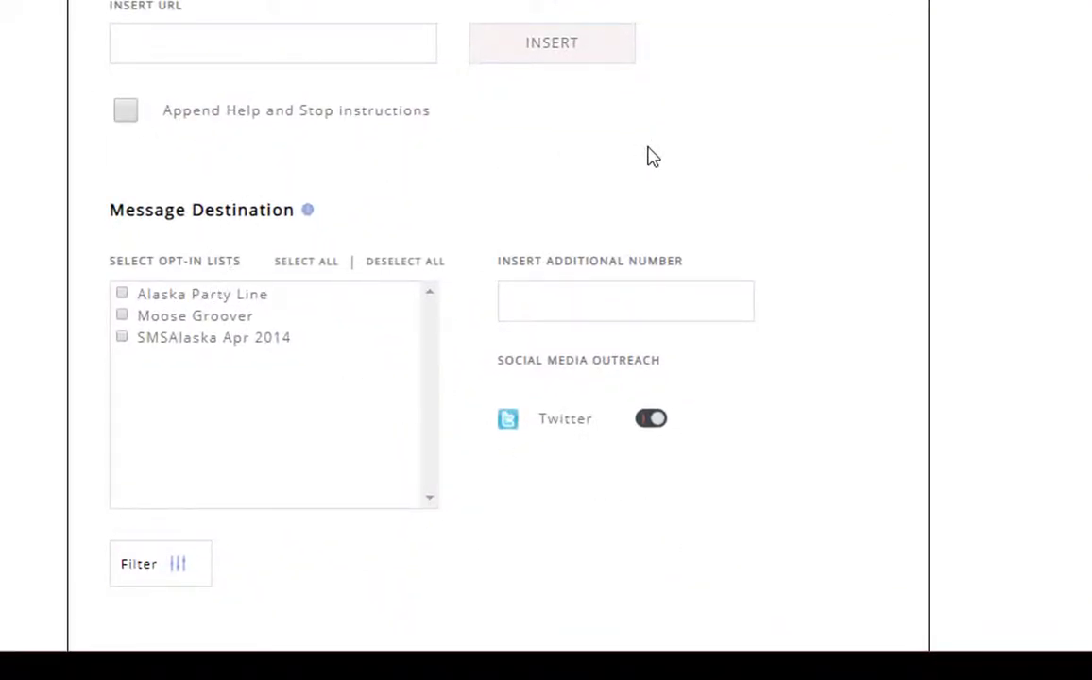
Step: View the date, time, recurring and pace options of the Scheduled send method, and return the method to Send Now
{"action": "scroll", "coordinate": [768, 101], "scroll_direction": "down", "scroll_amount": 4}
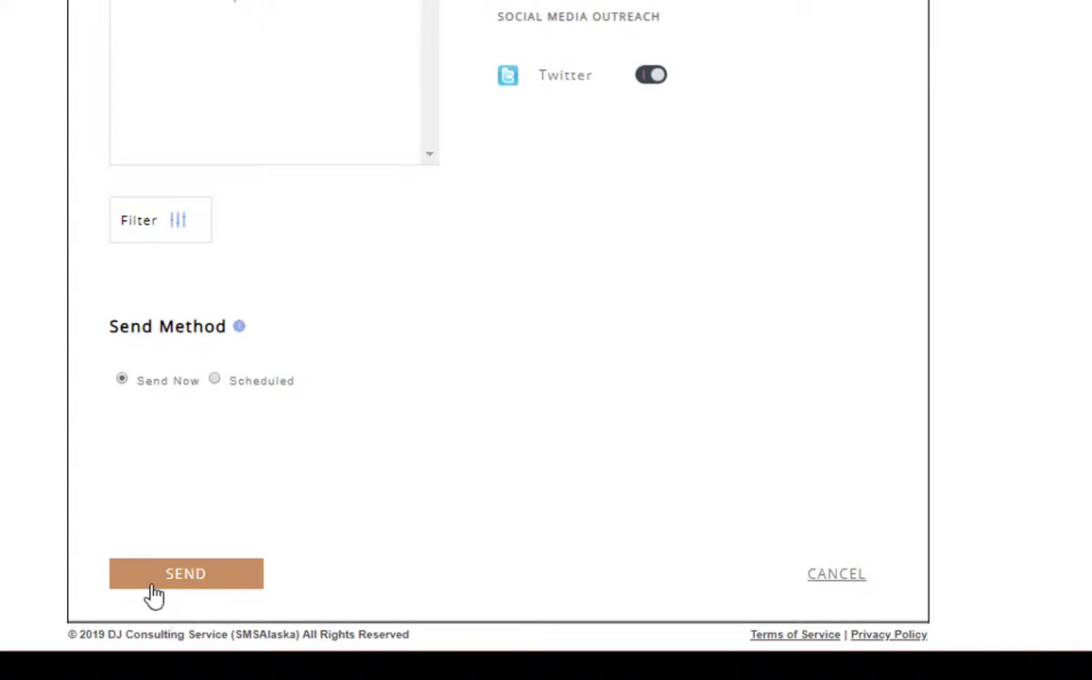
{"action": "left_click", "coordinate": [214, 379]}
{"action": "scroll", "coordinate": [639, 316], "scroll_direction": "down", "scroll_amount": 1}
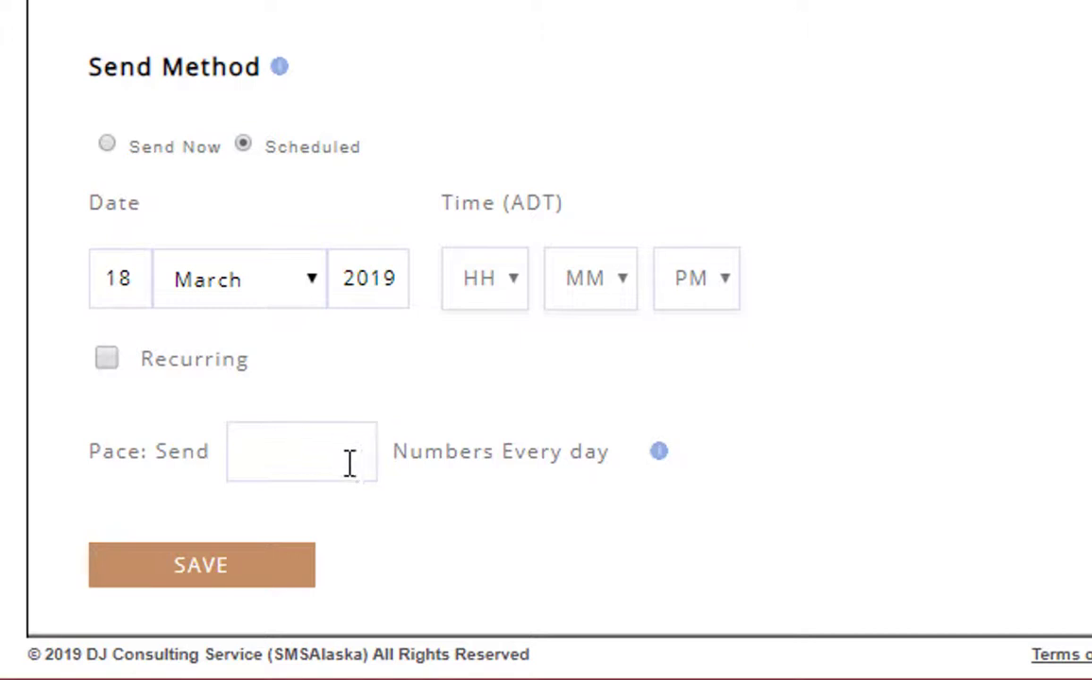
{"action": "mouse_move", "coordinate": [661, 451]}
{"action": "left_click", "coordinate": [107, 149]}
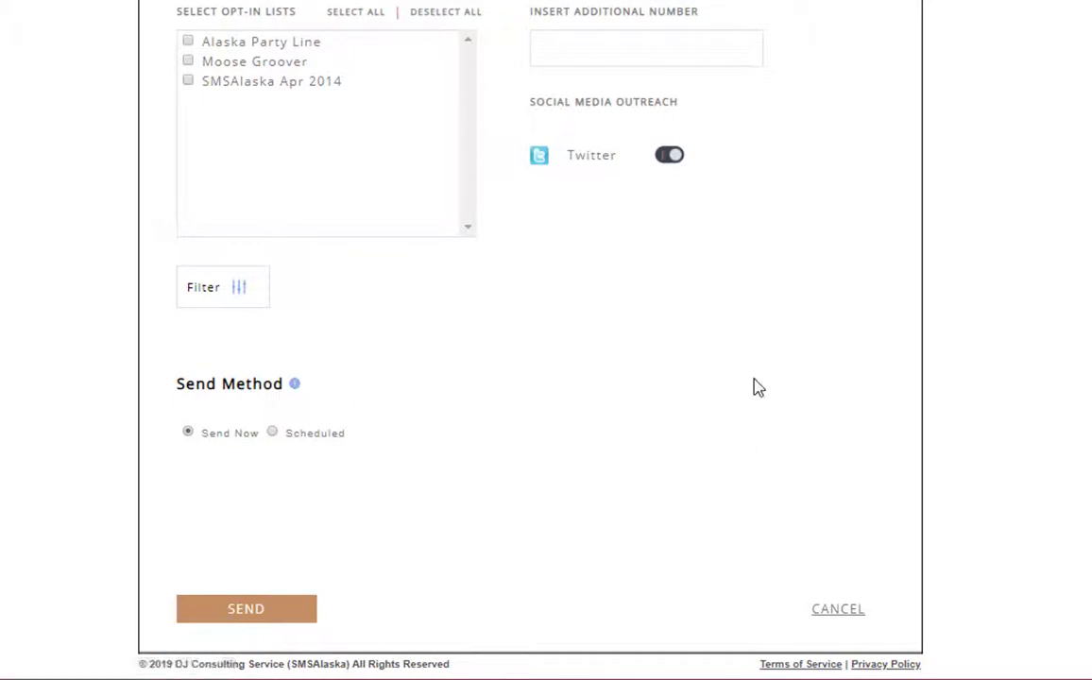
Step: Look over the complete text blast form once more and cancel it to return to the Features overview
{"action": "scroll", "coordinate": [788, 283], "scroll_direction": "up", "scroll_amount": 3}
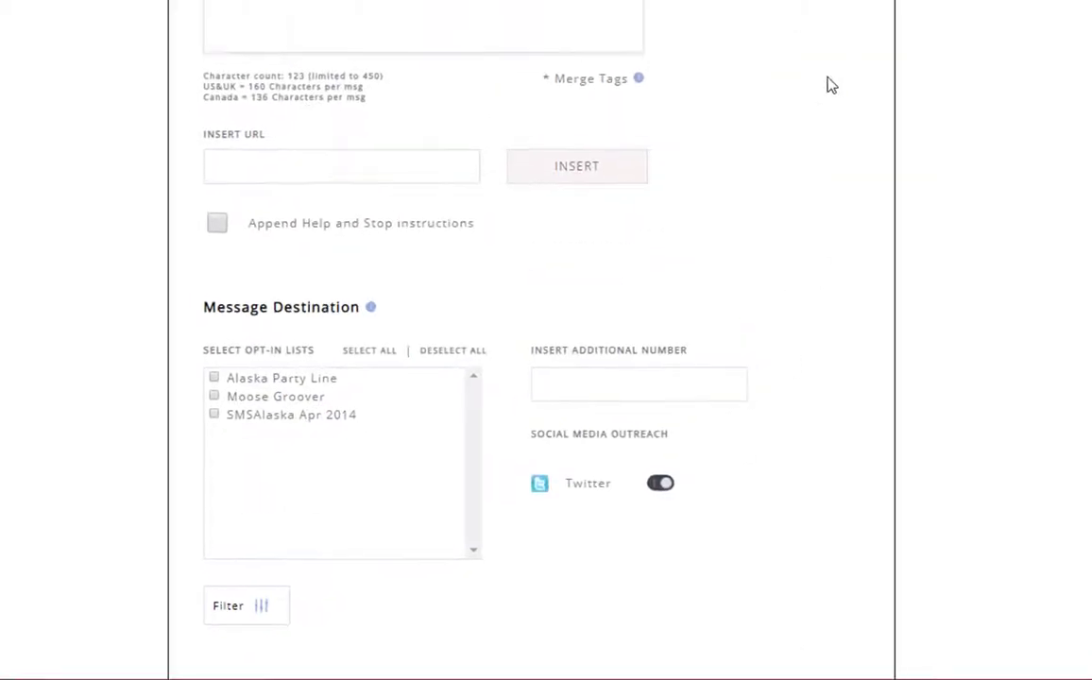
{"action": "scroll", "coordinate": [722, 326], "scroll_direction": "down", "scroll_amount": 3}
{"action": "scroll", "coordinate": [722, 331], "scroll_direction": "up", "scroll_amount": 1}
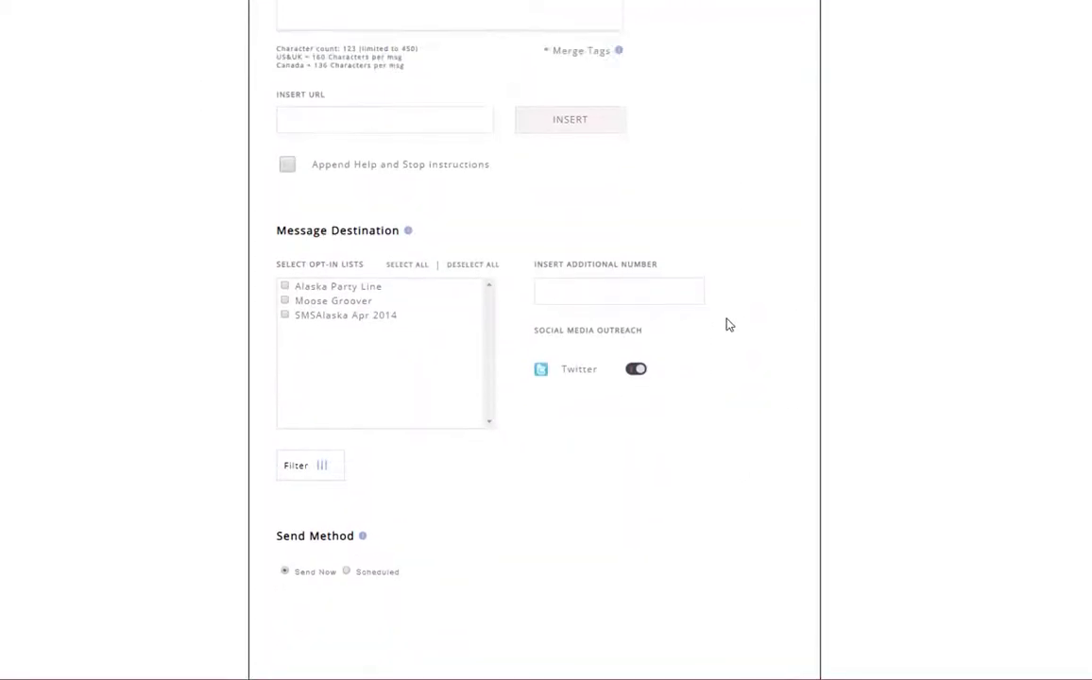
{"action": "scroll", "coordinate": [730, 327], "scroll_direction": "up", "scroll_amount": 2}
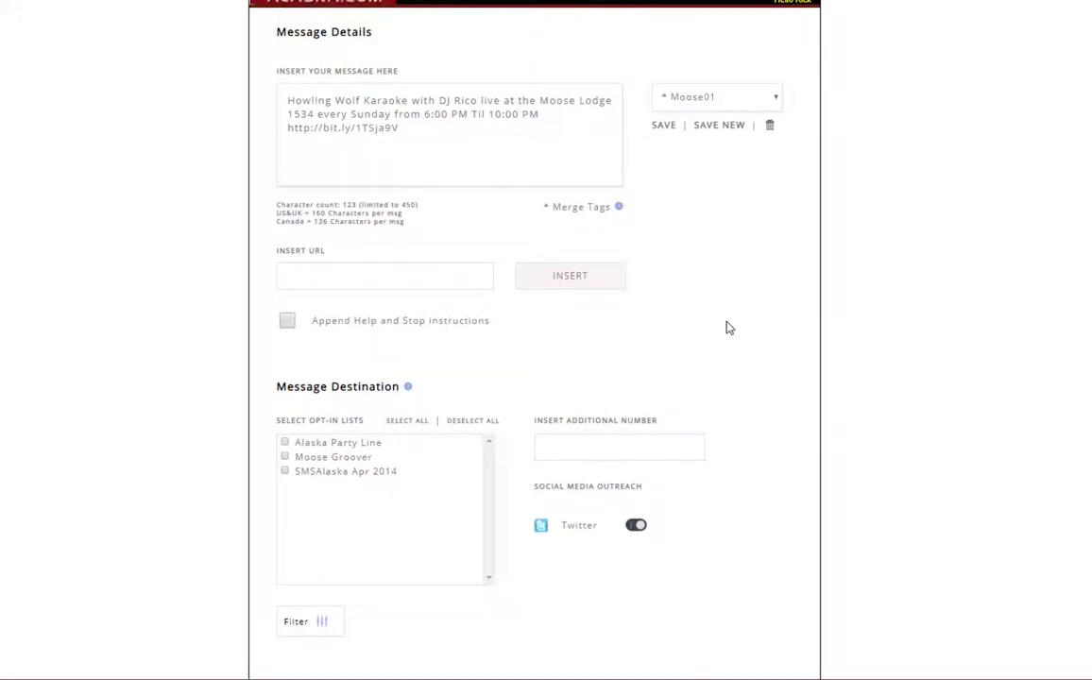
{"action": "scroll", "coordinate": [729, 327], "scroll_direction": "up", "scroll_amount": 1}
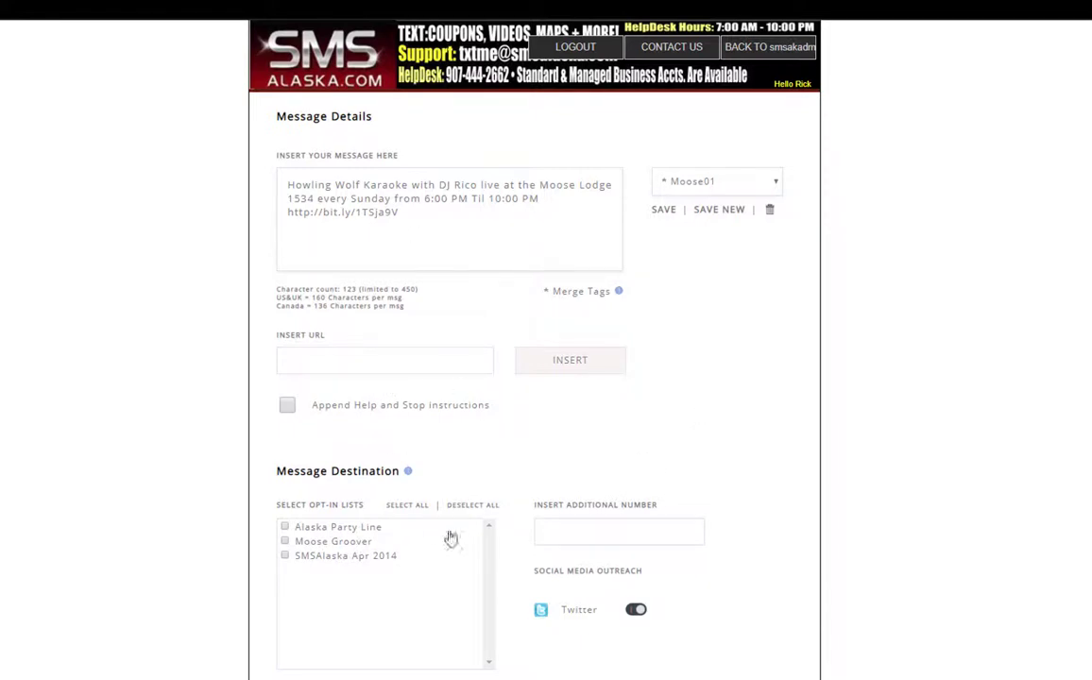
{"action": "scroll", "coordinate": [727, 346], "scroll_direction": "down", "scroll_amount": 3}
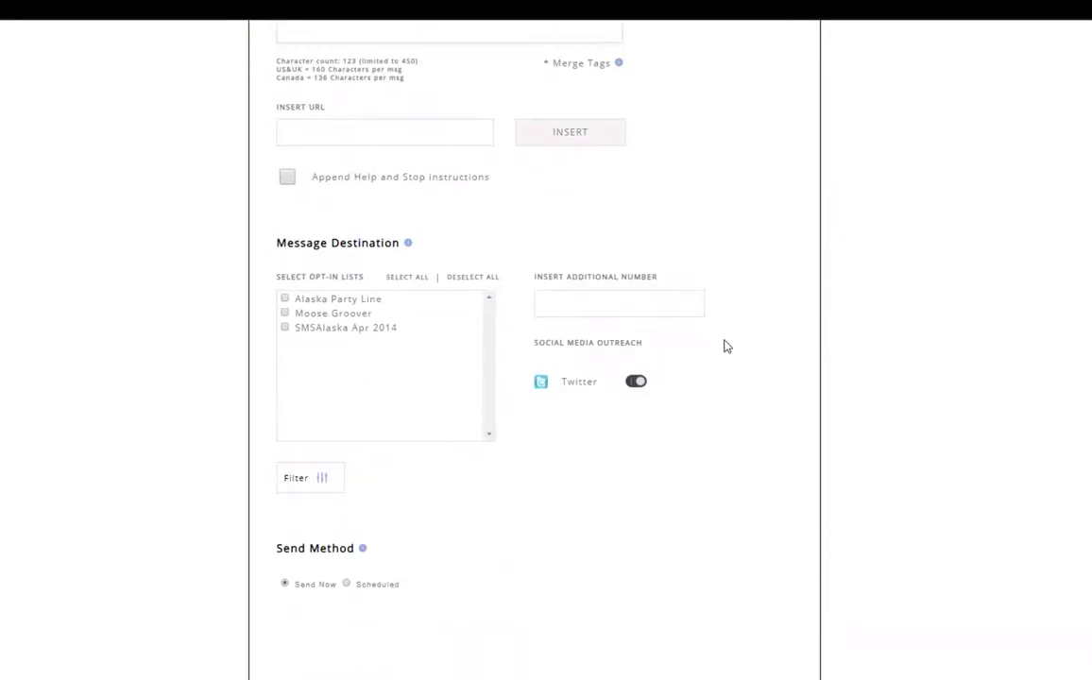
{"action": "left_click", "coordinate": [726, 634]}
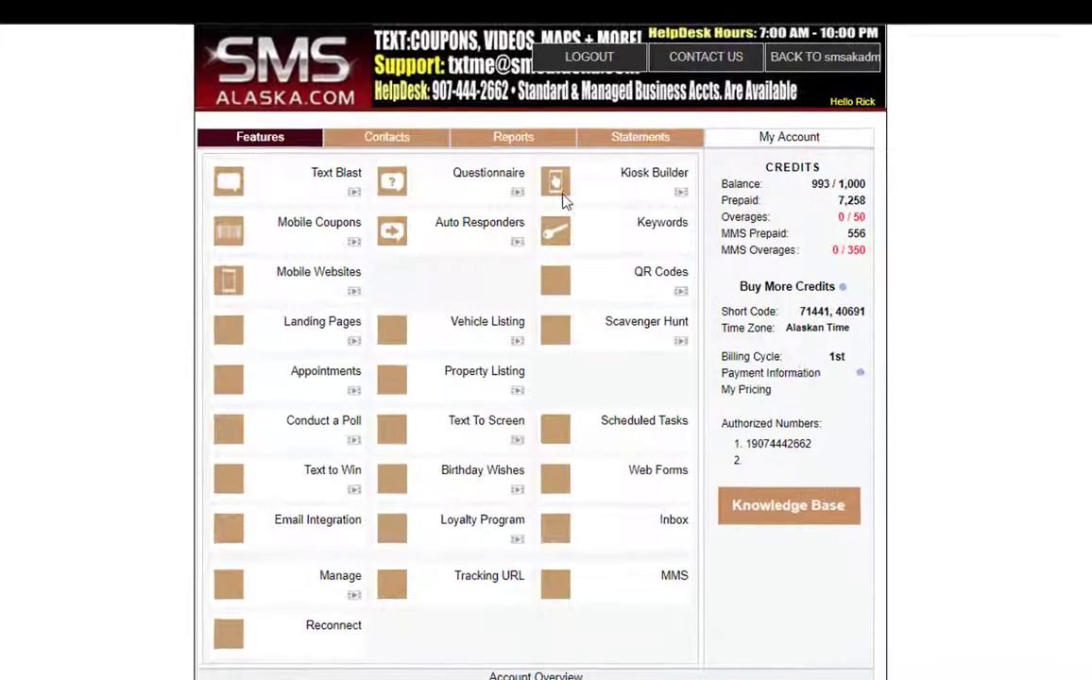
Step: Examine the available features and the opt-in and lead lists under Contacts, and return to the Features overview
{"action": "left_click", "coordinate": [597, 248]}
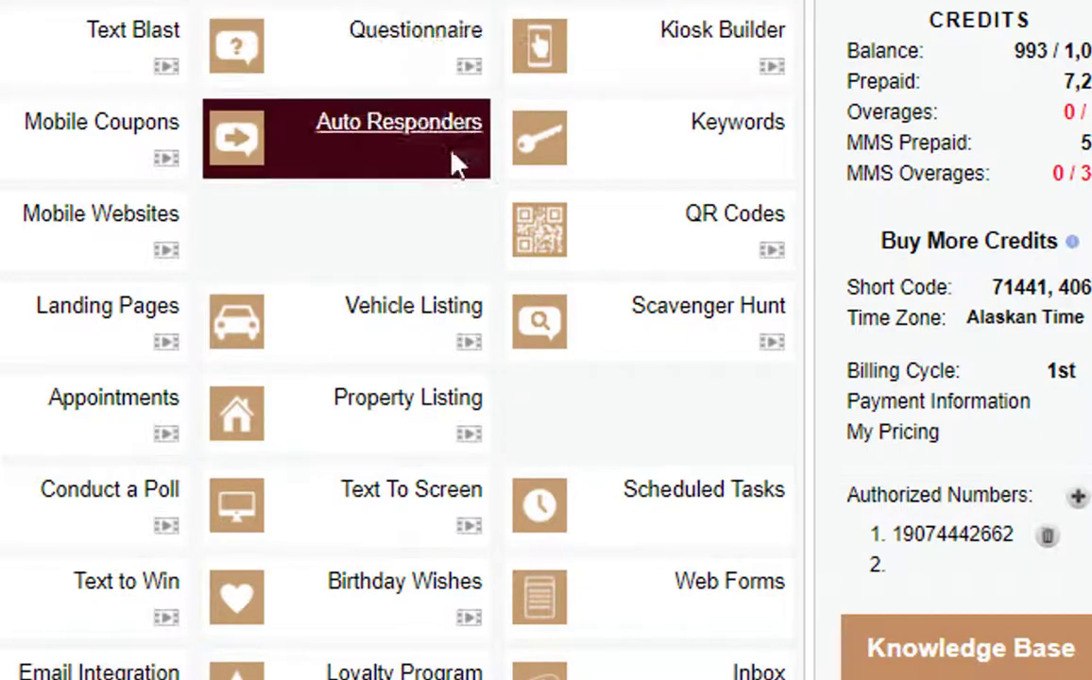
{"action": "scroll", "coordinate": [529, 324], "scroll_direction": "down", "scroll_amount": 3}
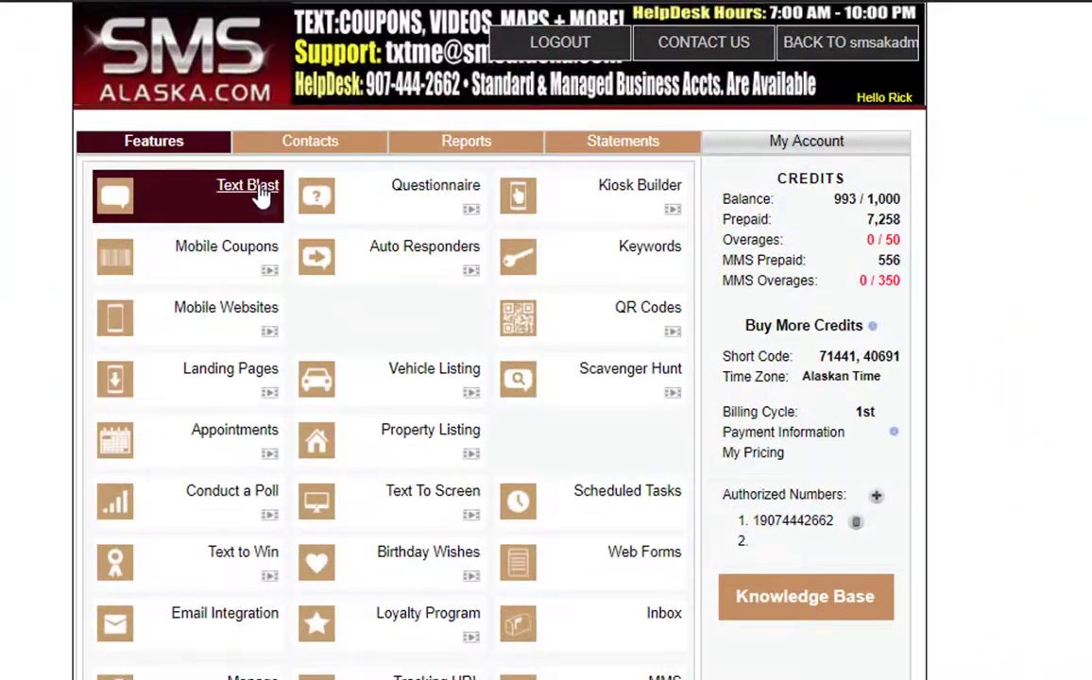
{"action": "left_click", "coordinate": [321, 146]}
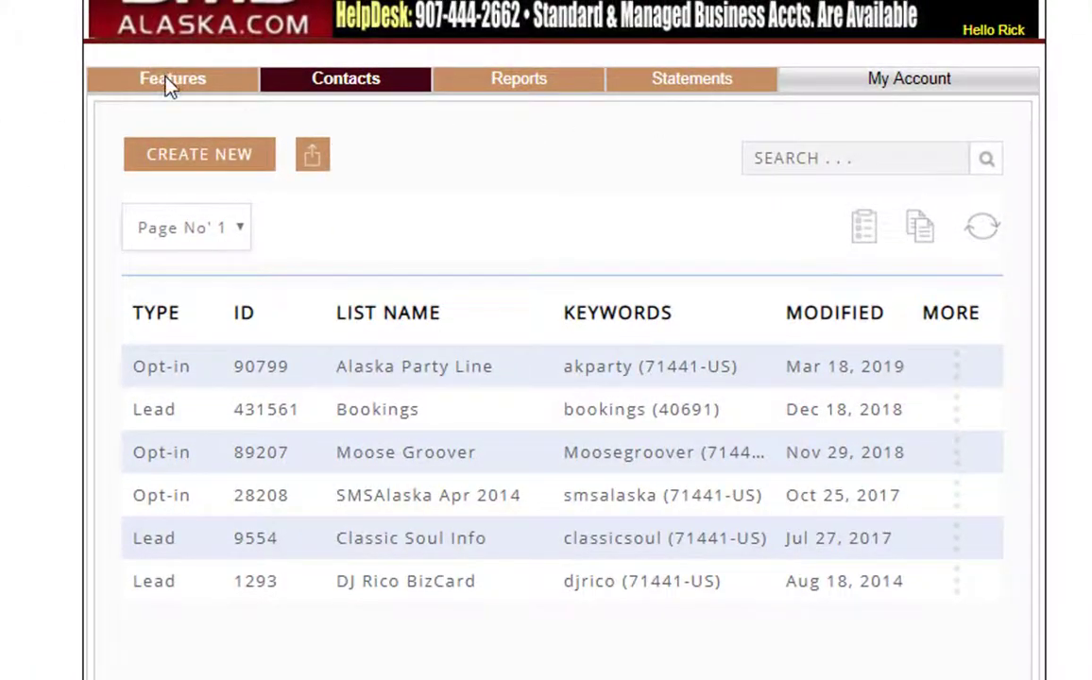
{"action": "left_click", "coordinate": [170, 83]}
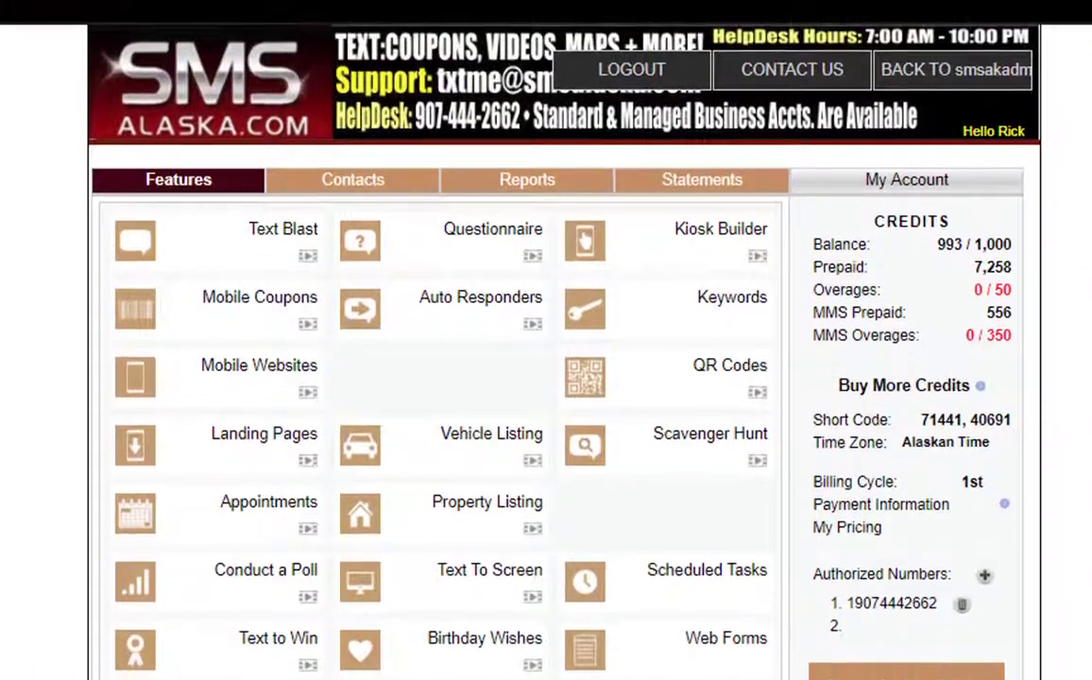